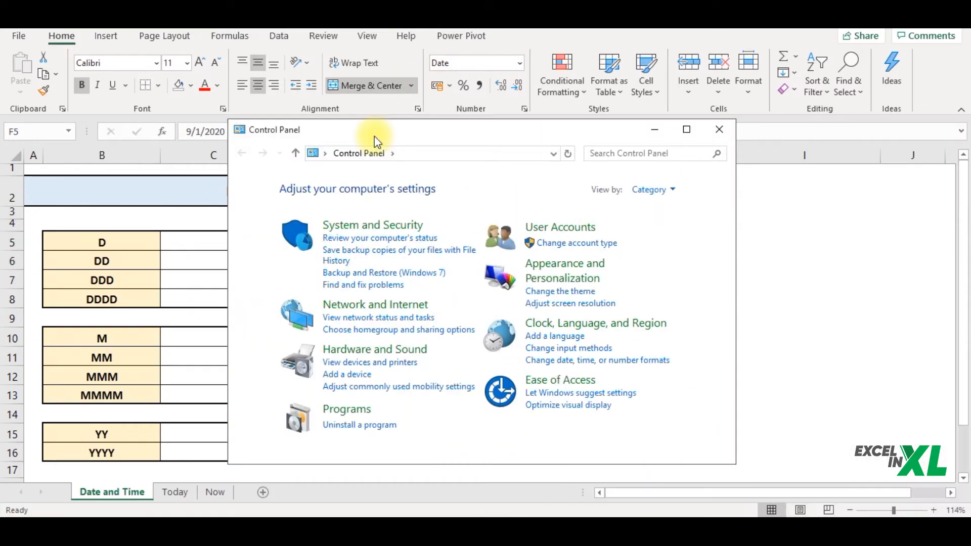
Change the Windows regional format to English (United Kingdom) in the Region settings and close the Control Panel
click(621, 347)
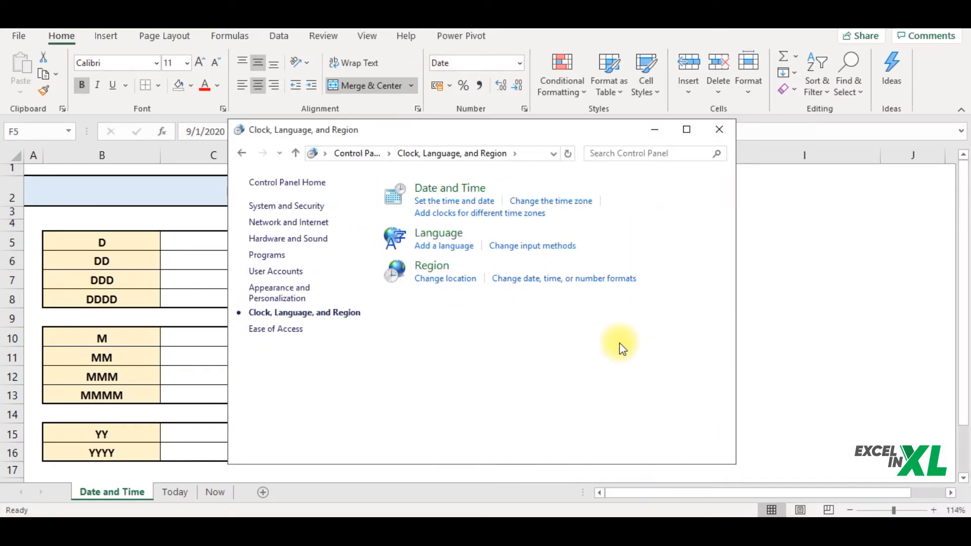
click(478, 265)
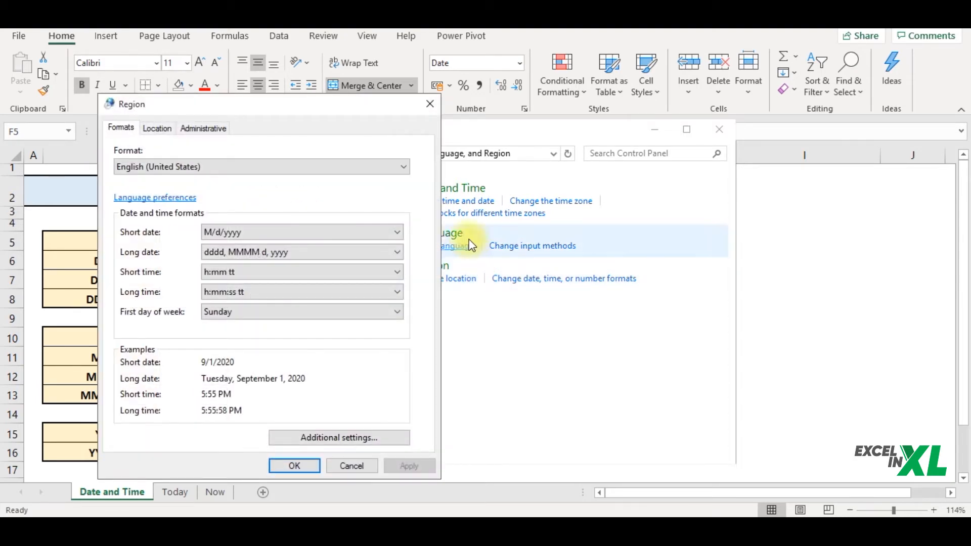
drag(346, 105, 514, 61)
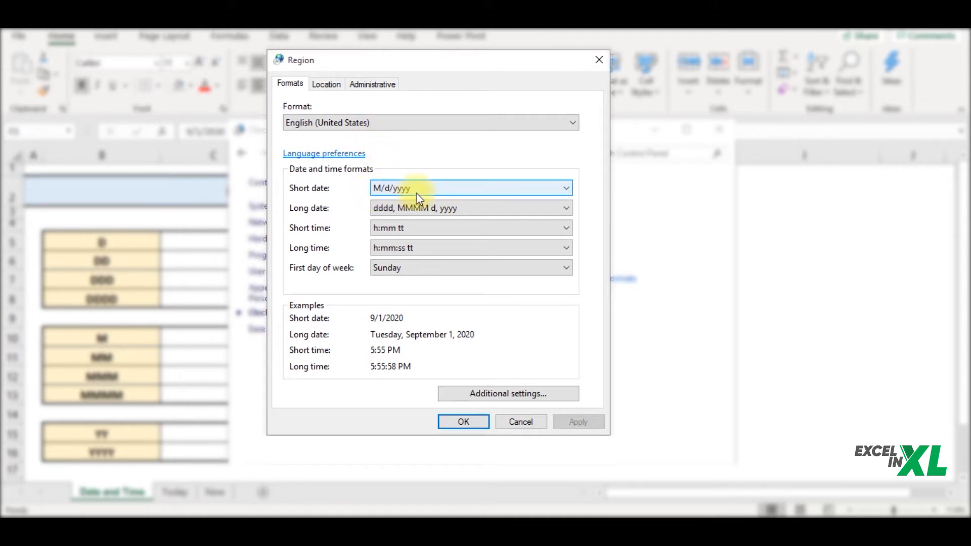
click(417, 122)
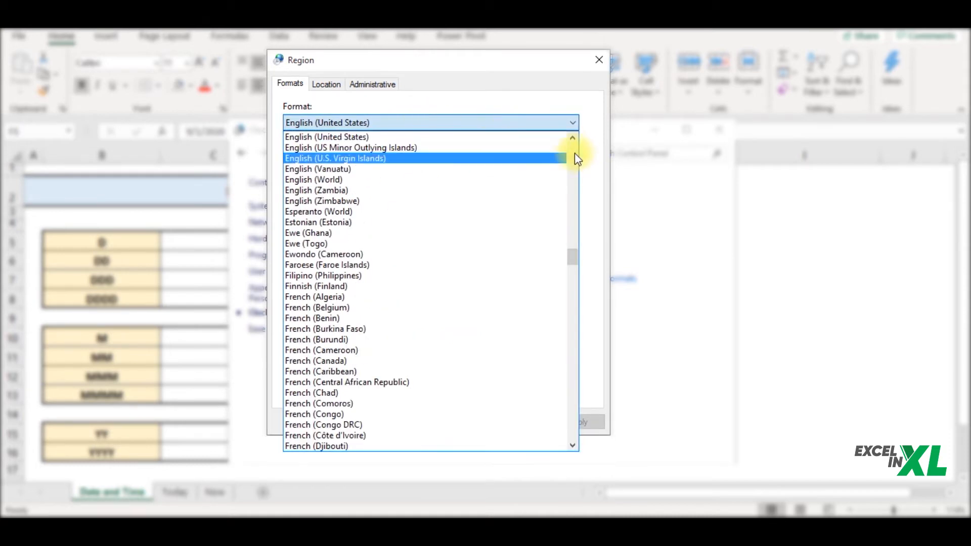
click(572, 136)
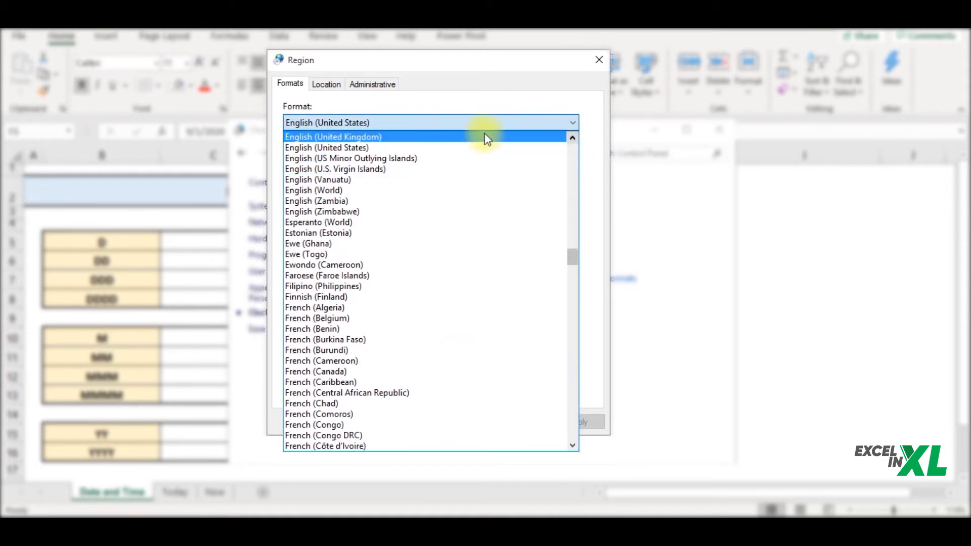
click(455, 137)
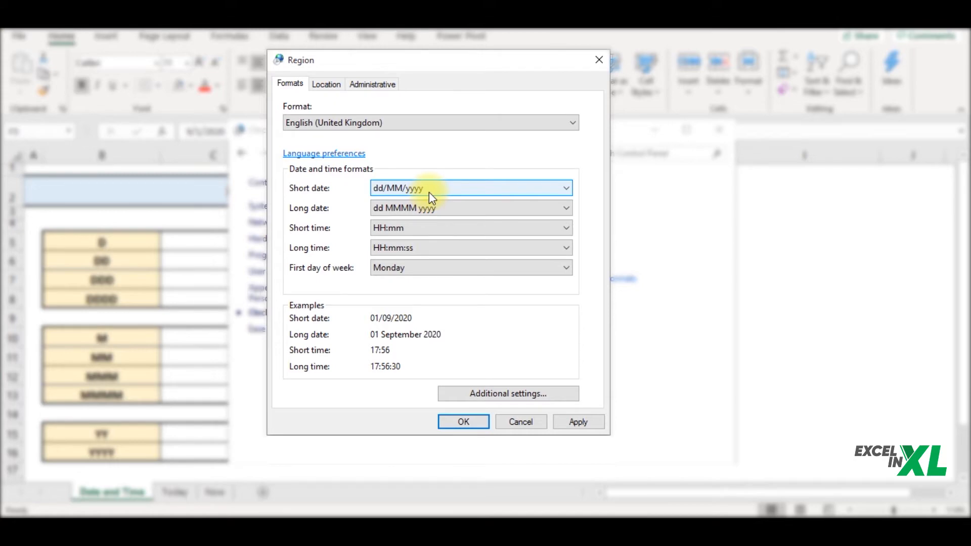
click(463, 422)
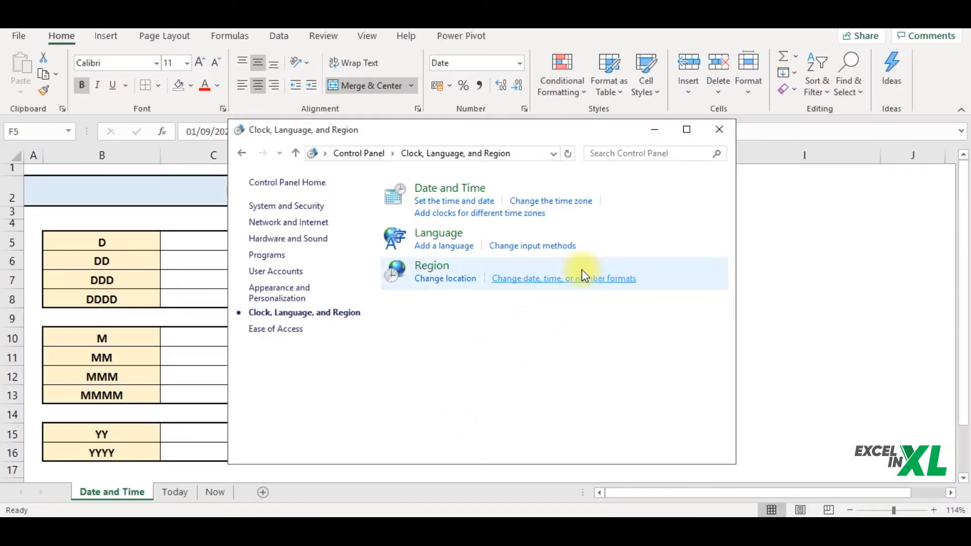
click(723, 130)
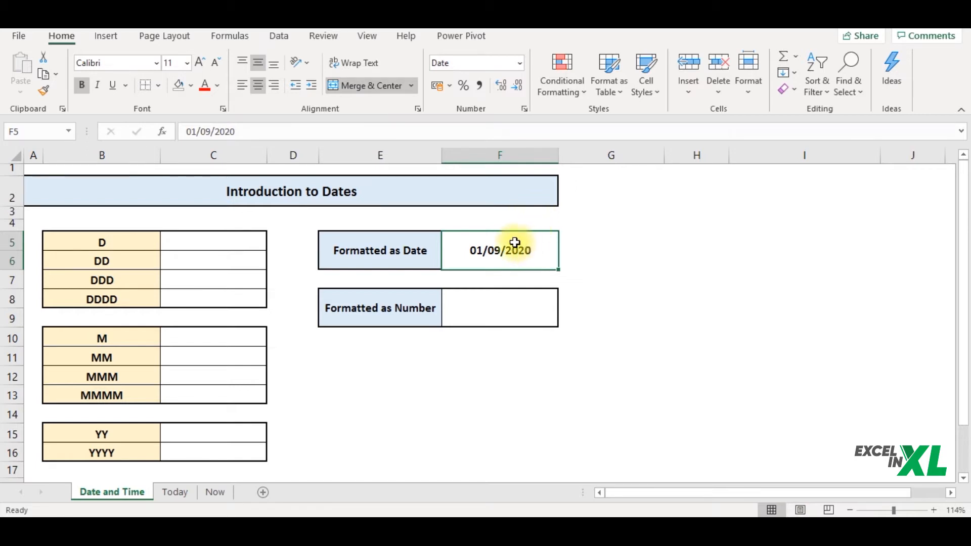
Copy the date from cell F5 into the Formatted as Number cell F8 and set its number format to General
key(ctrl+c)
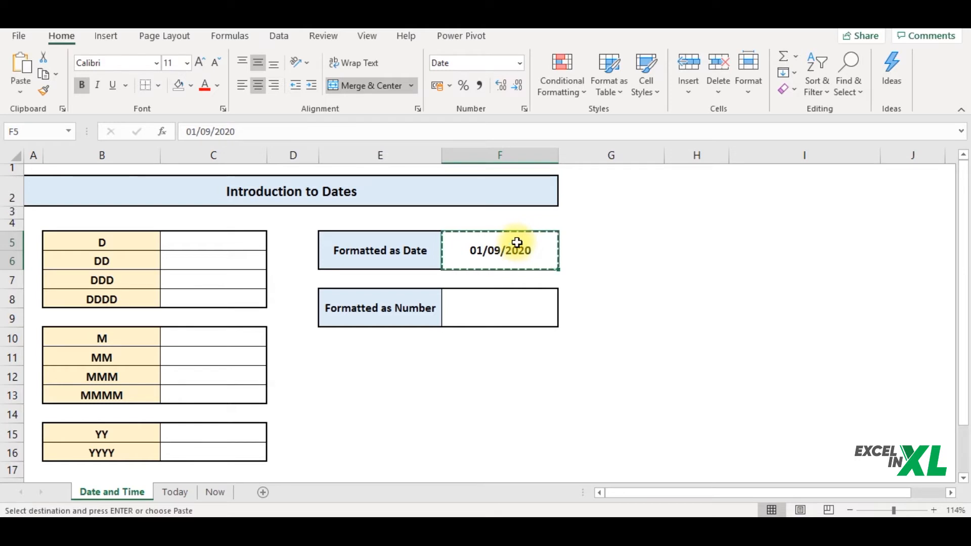
click(520, 302)
key(ctrl+v)
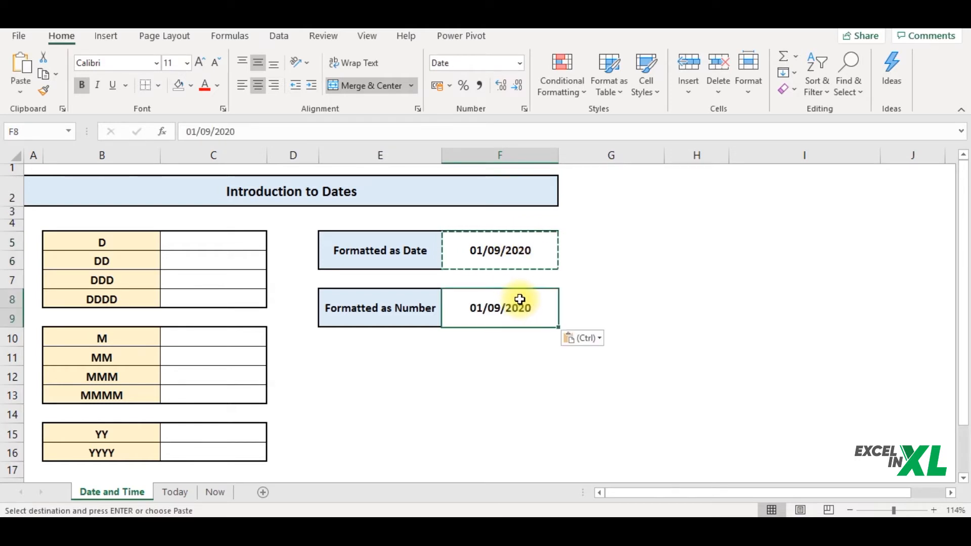
click(519, 63)
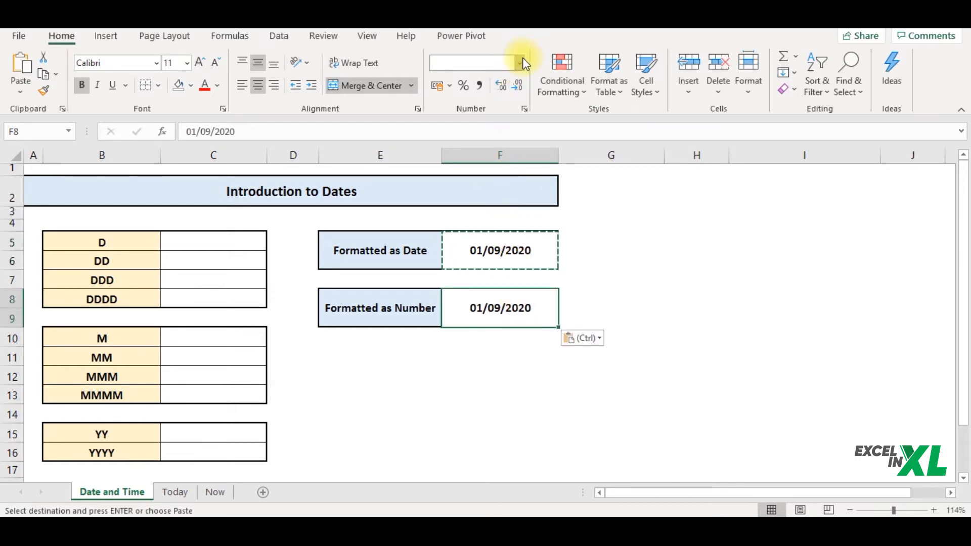
click(526, 88)
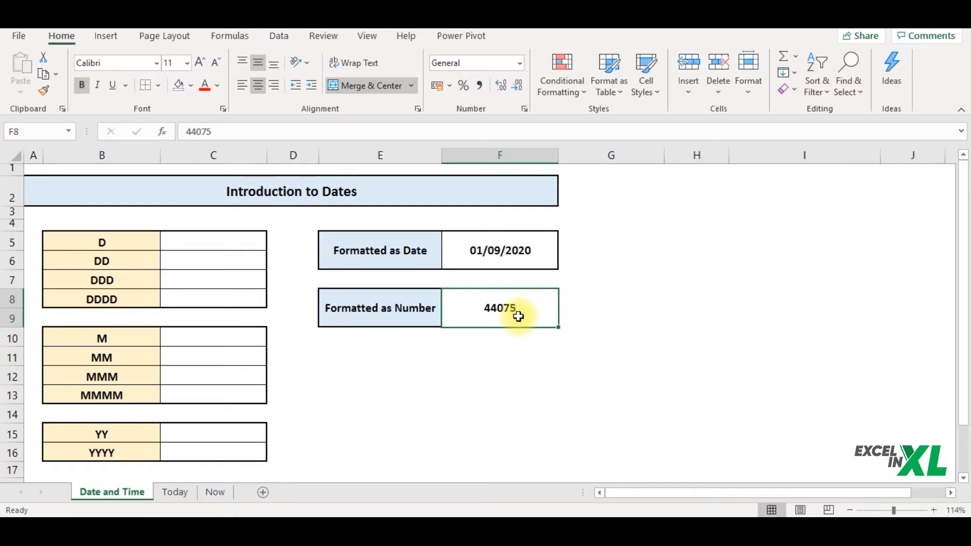
Enter 1 in cell F11 and format the cell as Short Date
click(545, 350)
text(1)
key(Return)
click(544, 350)
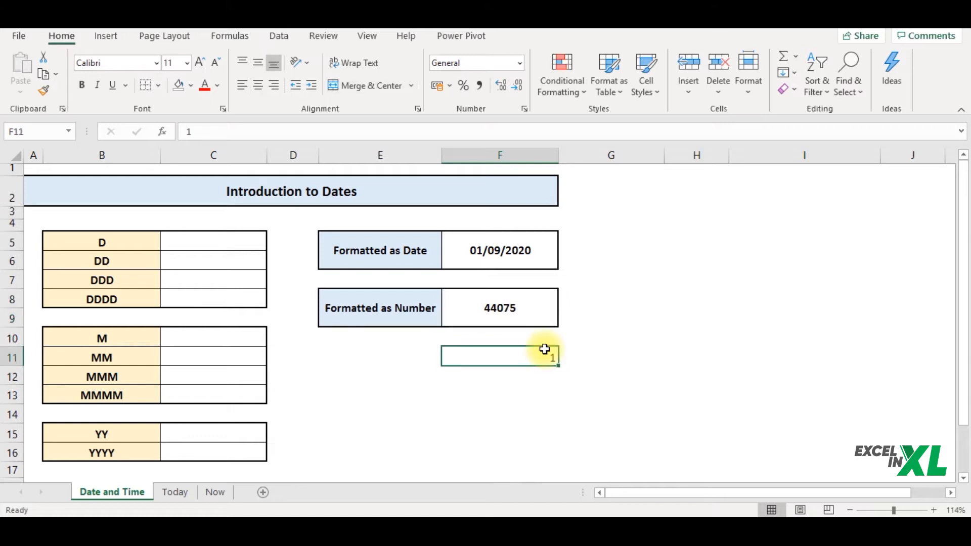
click(520, 61)
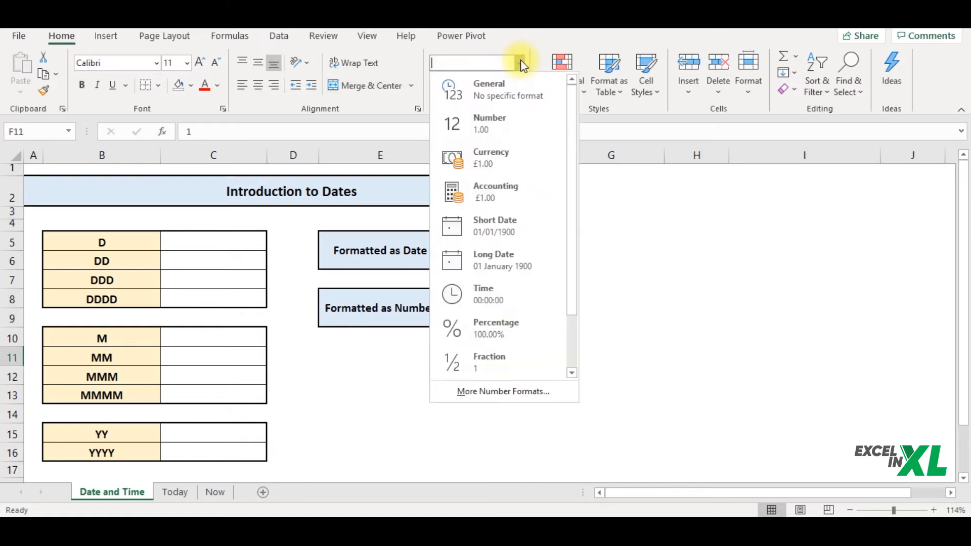
click(521, 223)
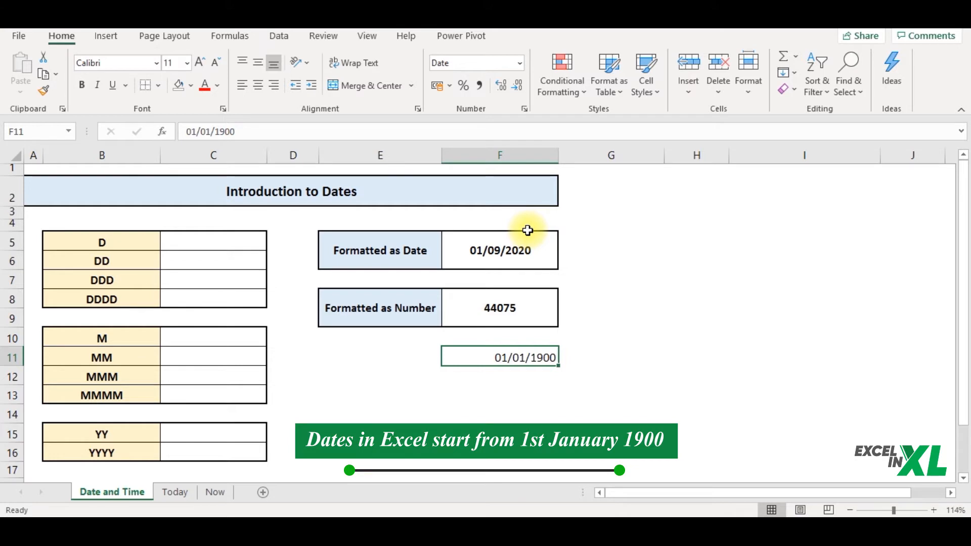
Enter 2 in cell F12 and format the cell as Short Date
click(549, 378)
text(2)
key(Return)
click(549, 377)
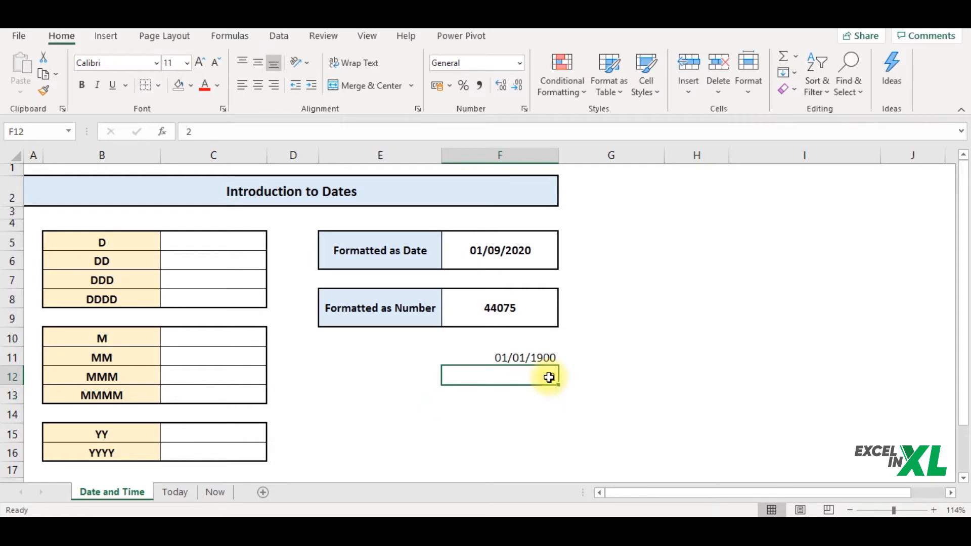
click(518, 62)
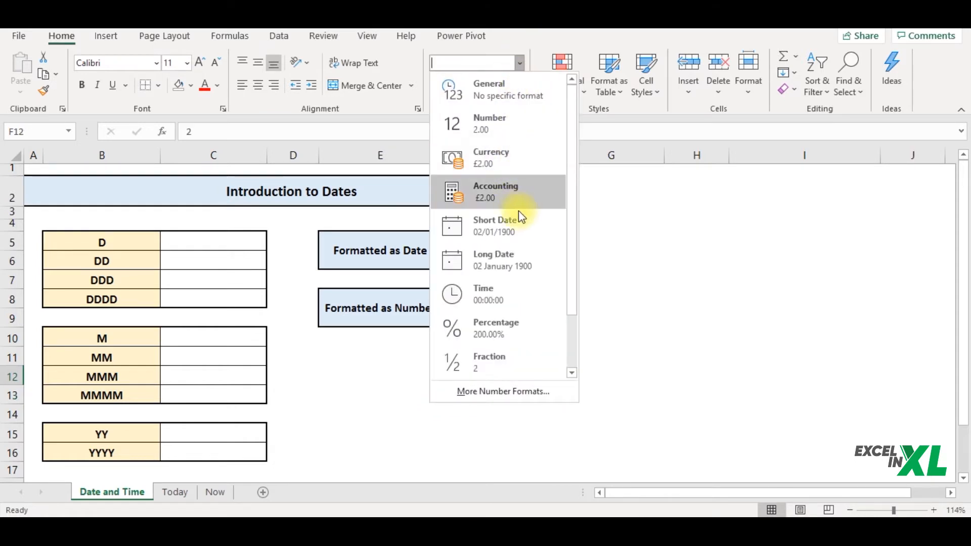
click(515, 224)
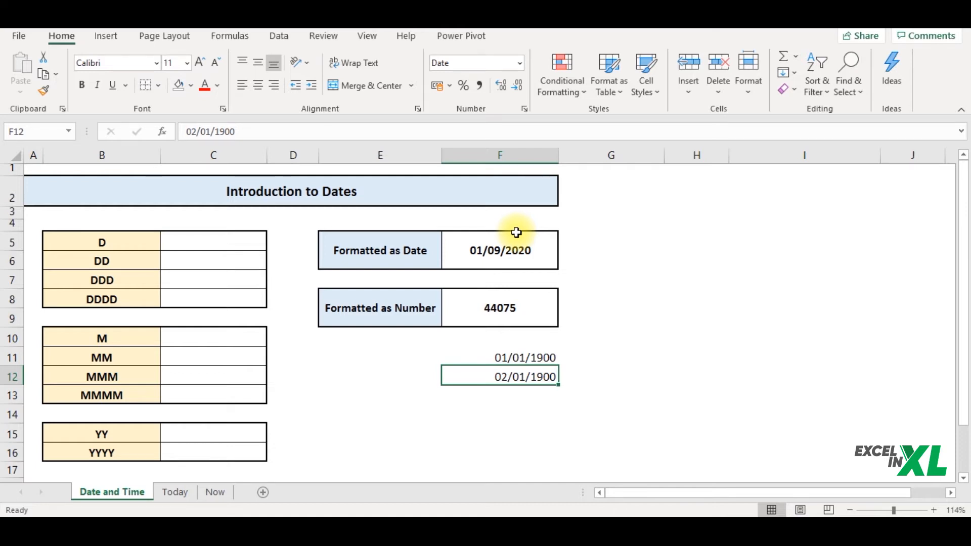
click(544, 300)
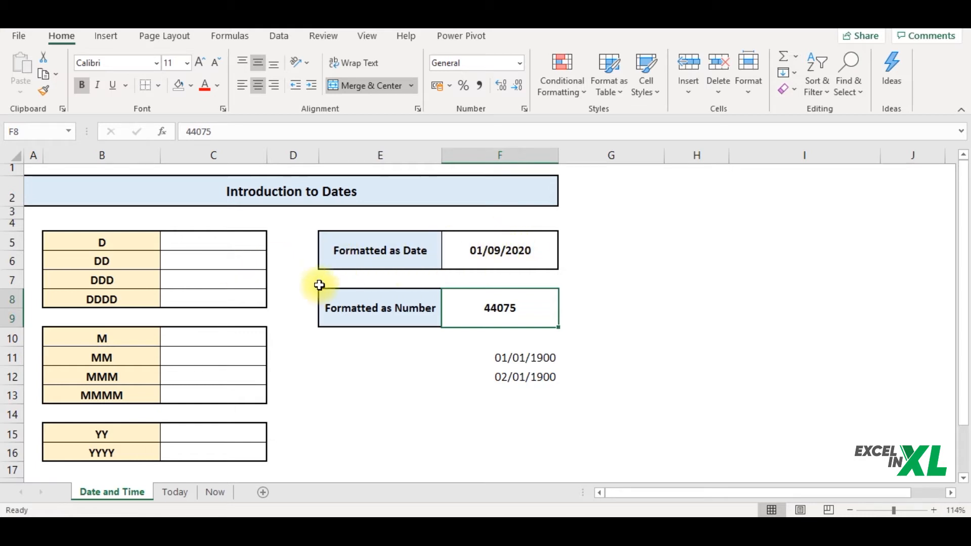
Enter the formula =TEXT($F$5,B5) in cell C5, with the date reference made absolute
click(231, 250)
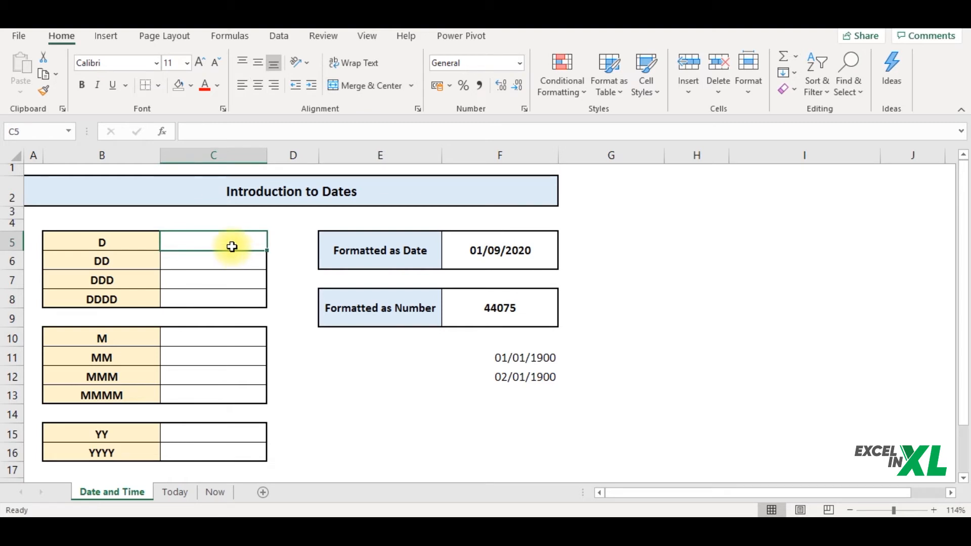
text(=text)
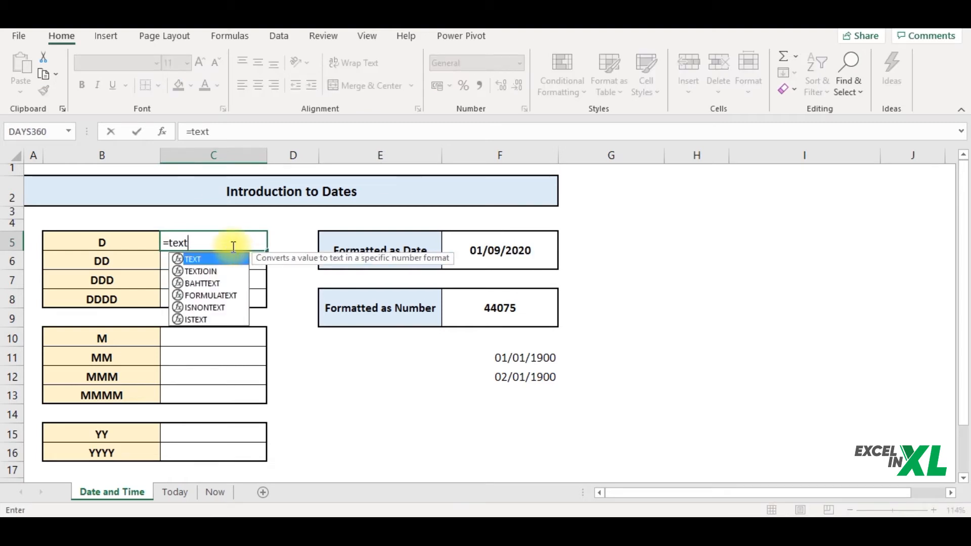
key(Tab)
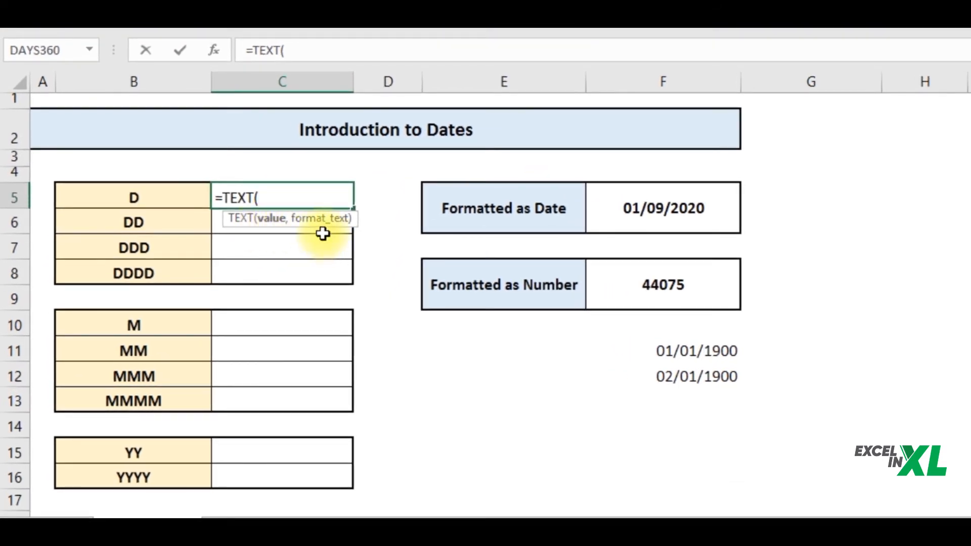
click(615, 201)
text(,)
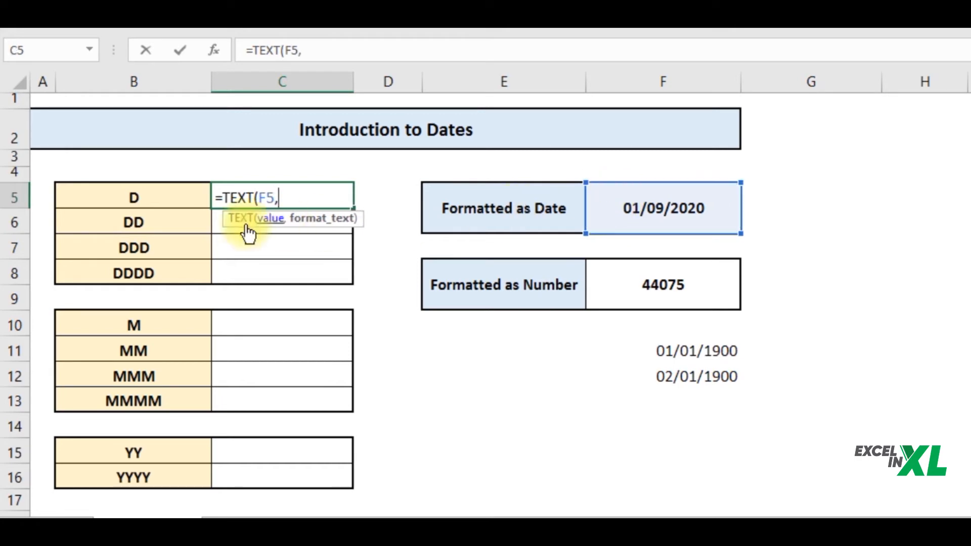
click(187, 199)
double_click(262, 196)
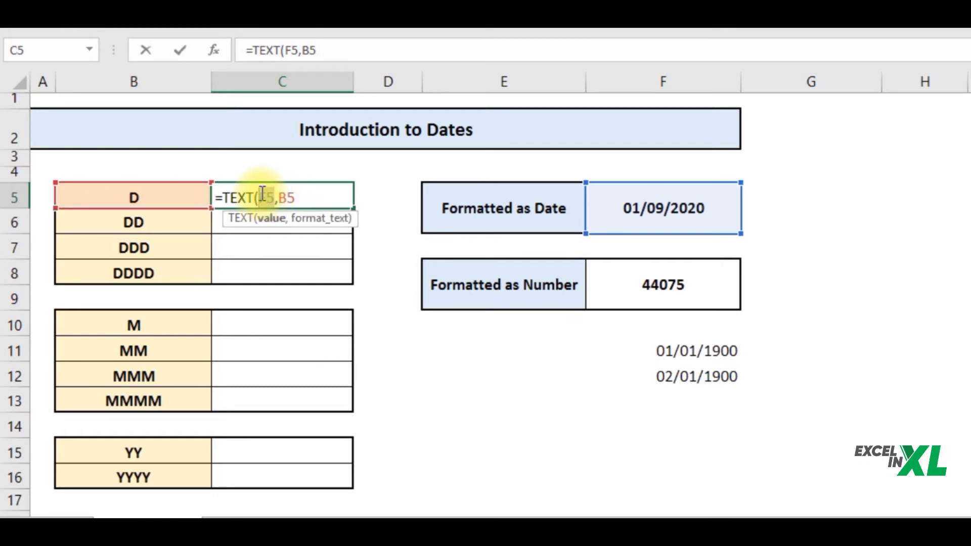
key(F4)
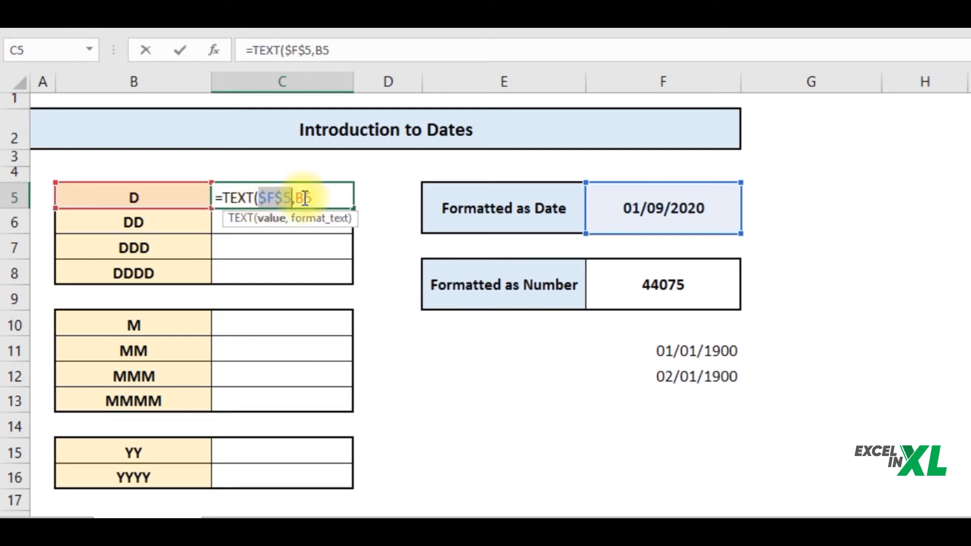
click(323, 193)
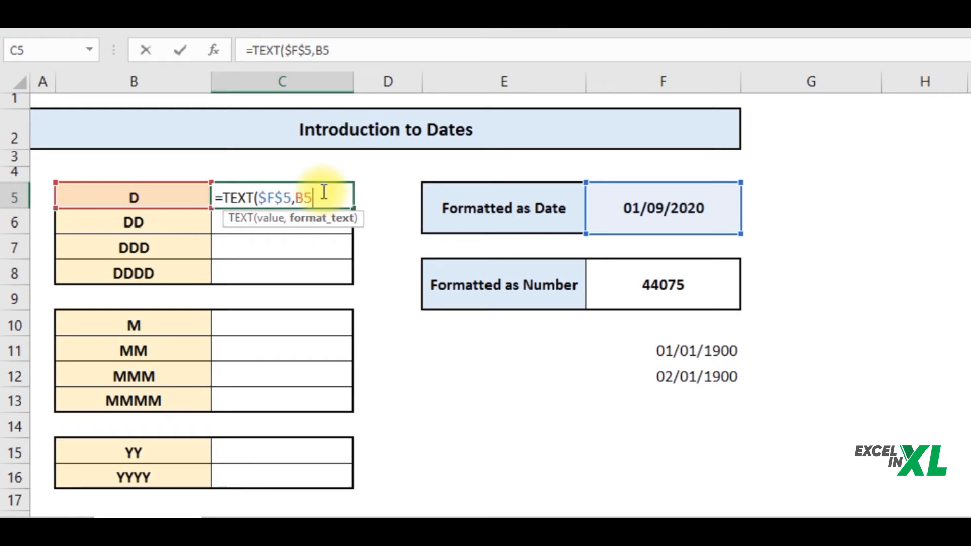
text())
key(Return)
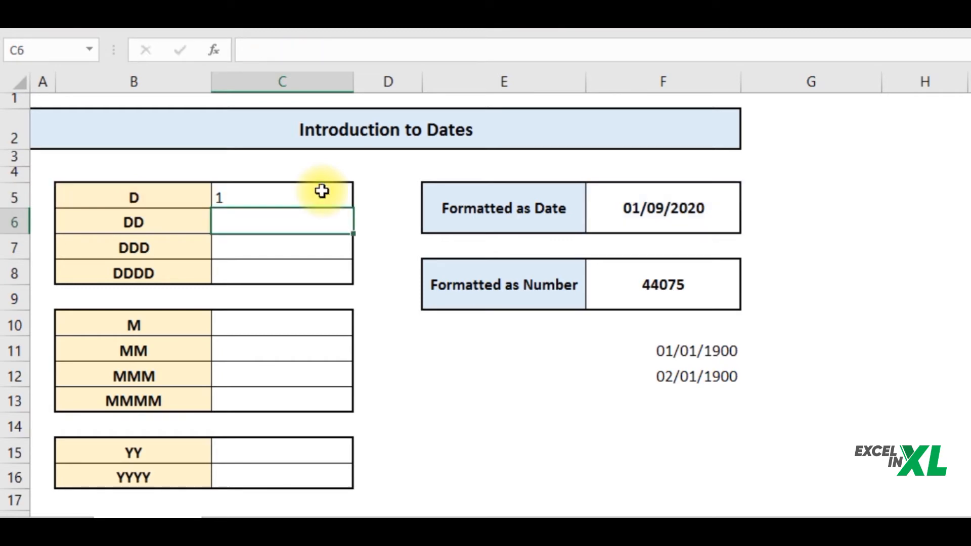
Fill the TEXT formula from C5 down through C8 for the DD, DDD and DDDD formats
click(323, 192)
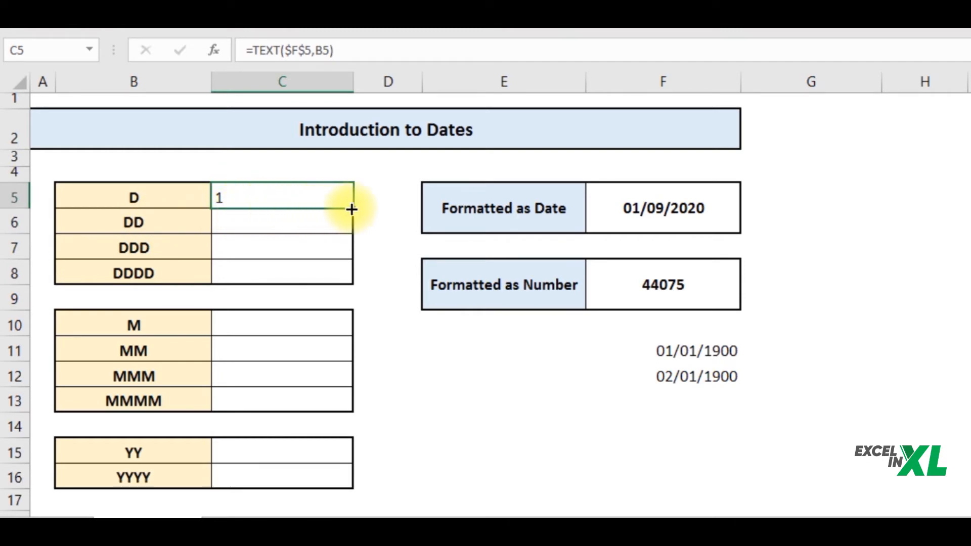
drag(352, 208, 351, 225)
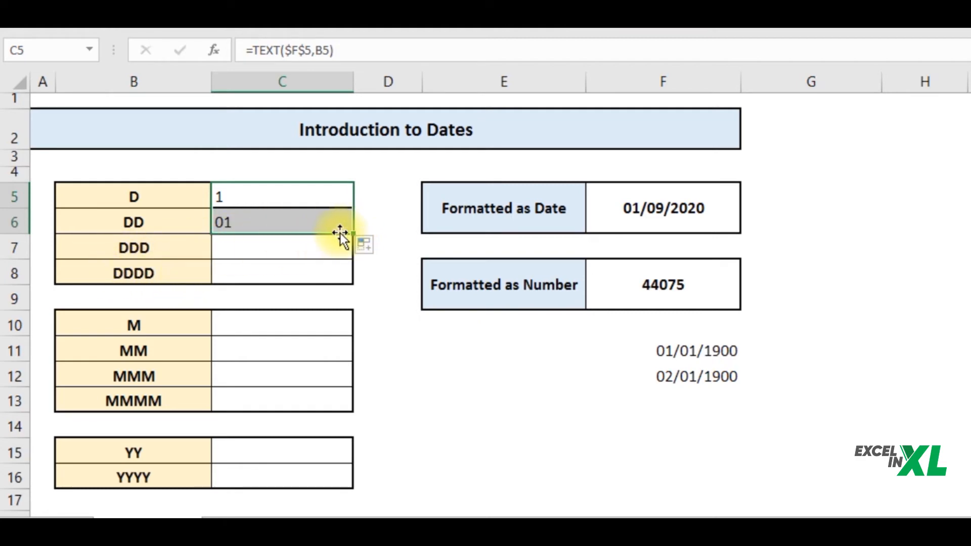
drag(351, 233, 351, 249)
click(295, 250)
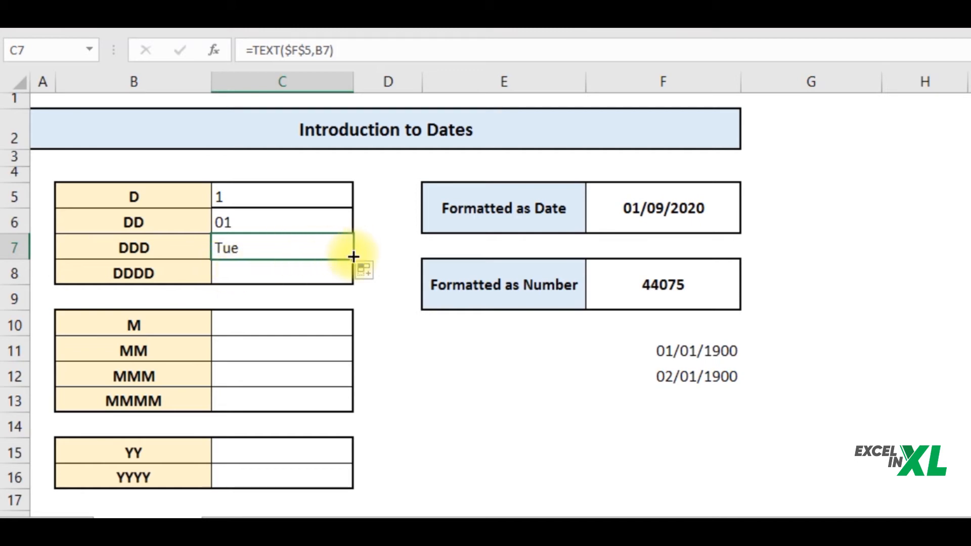
drag(353, 257, 330, 274)
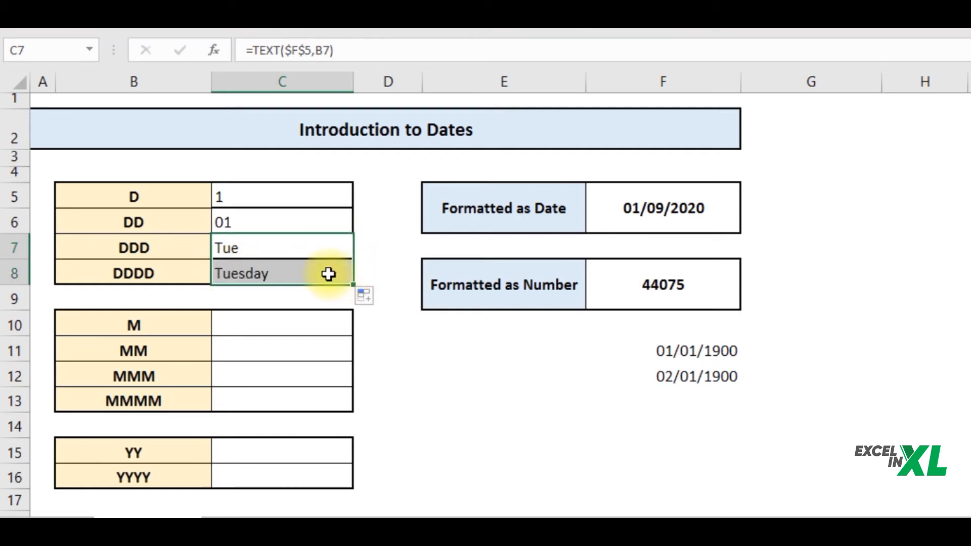
click(330, 274)
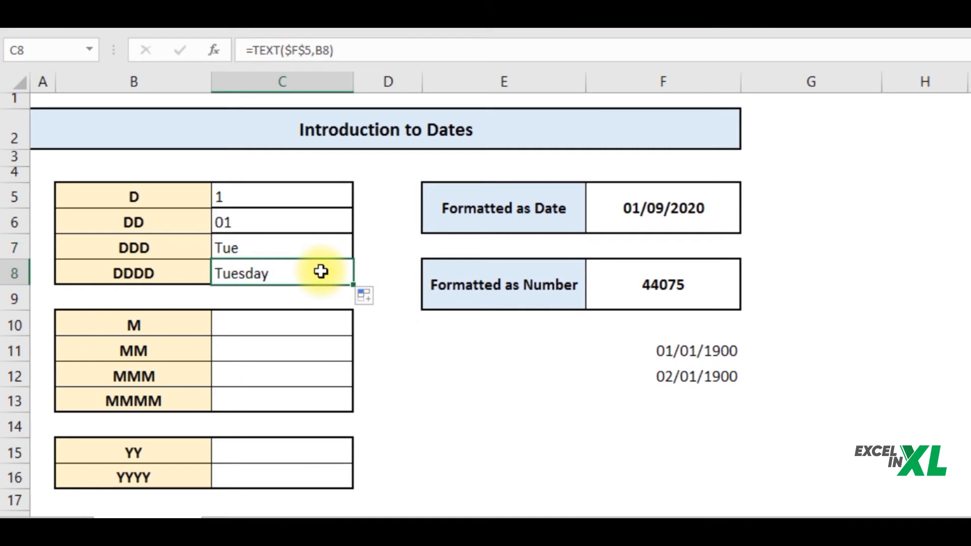
Enter the formula =TEXT($F$5,B10) in cell C10, with the date reference made absolute
click(319, 320)
text(=)
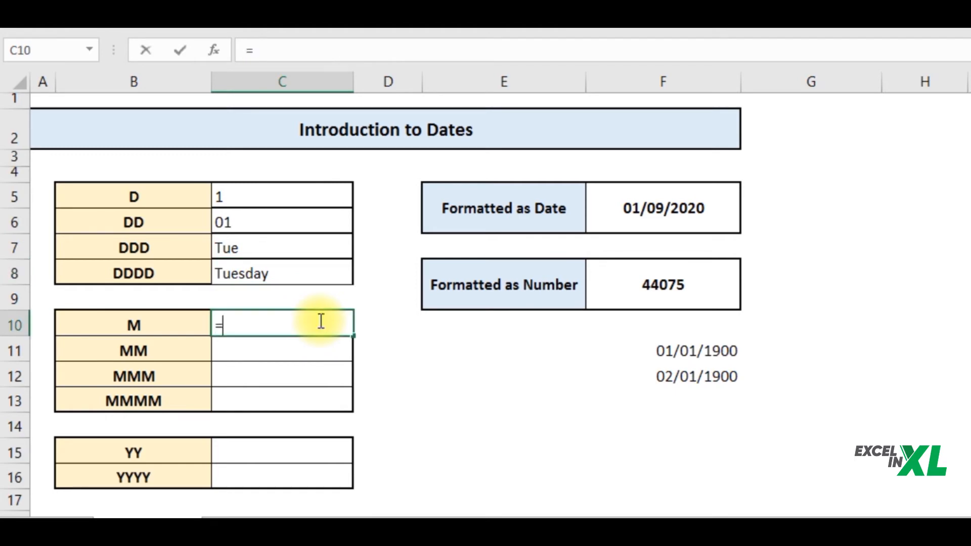
text(text)
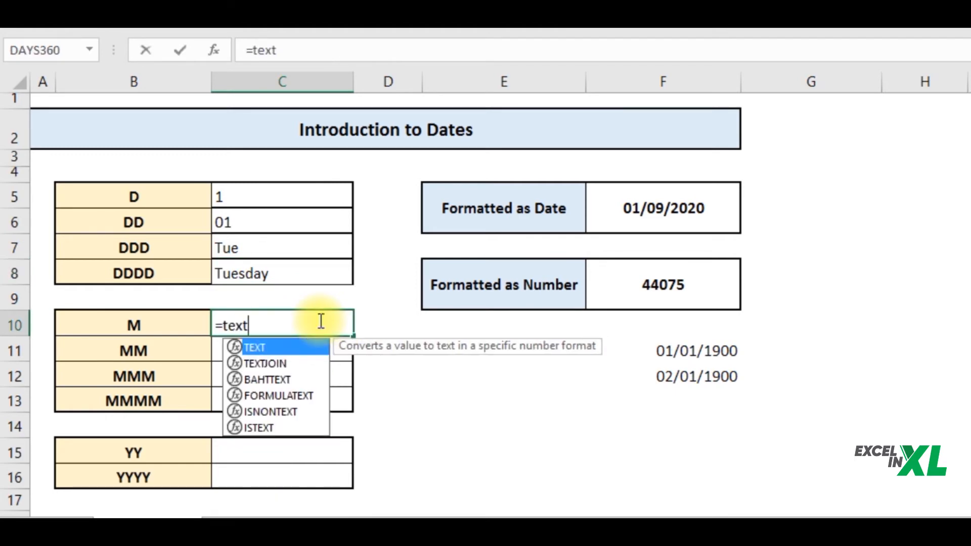
key(Tab)
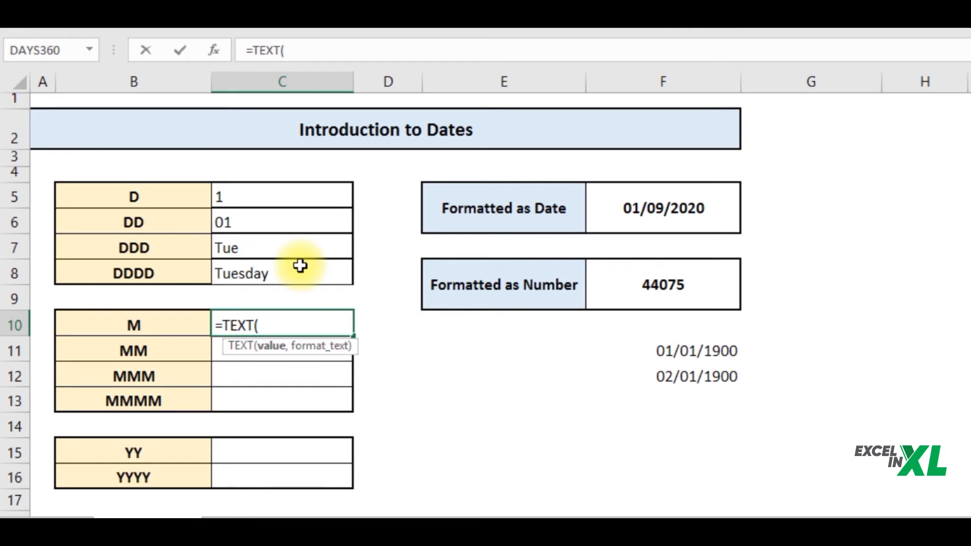
click(678, 202)
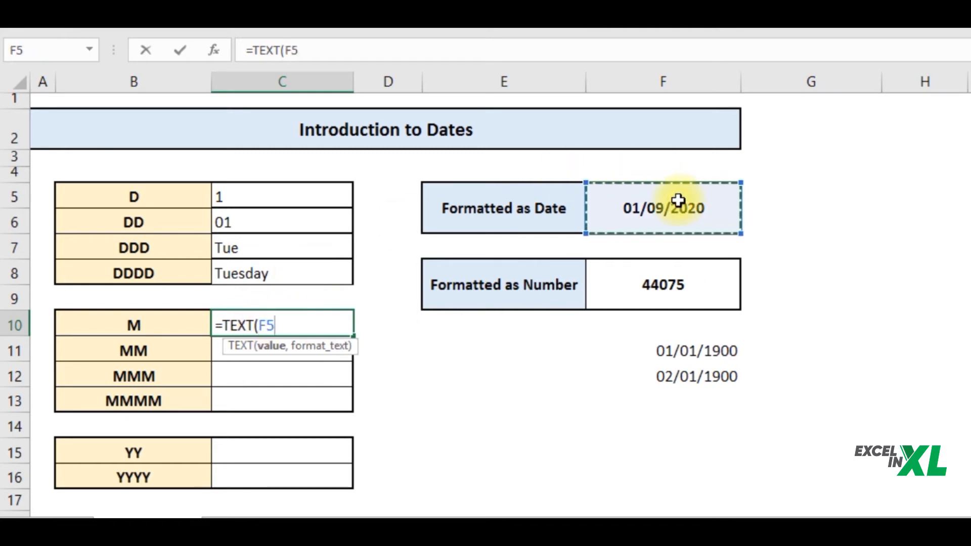
click(261, 325)
key(F4)
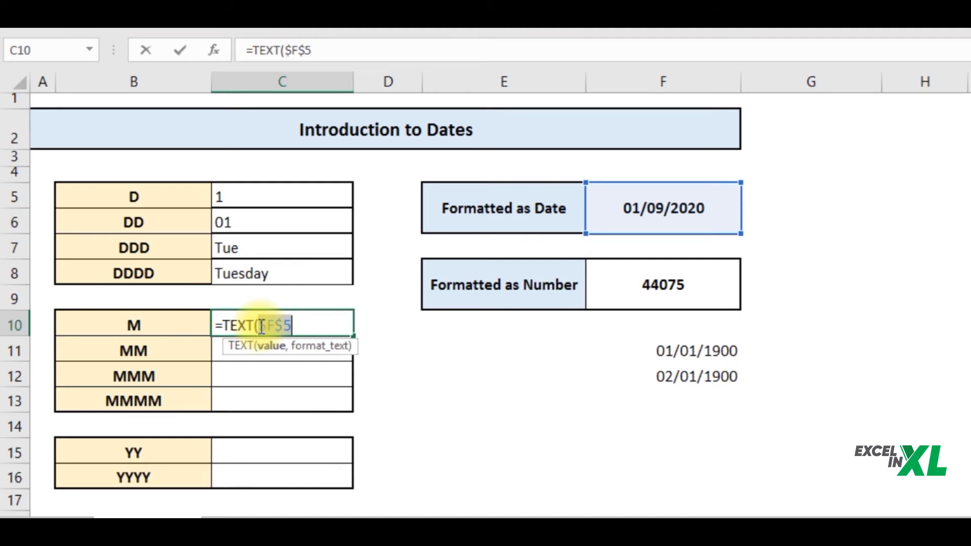
click(306, 321)
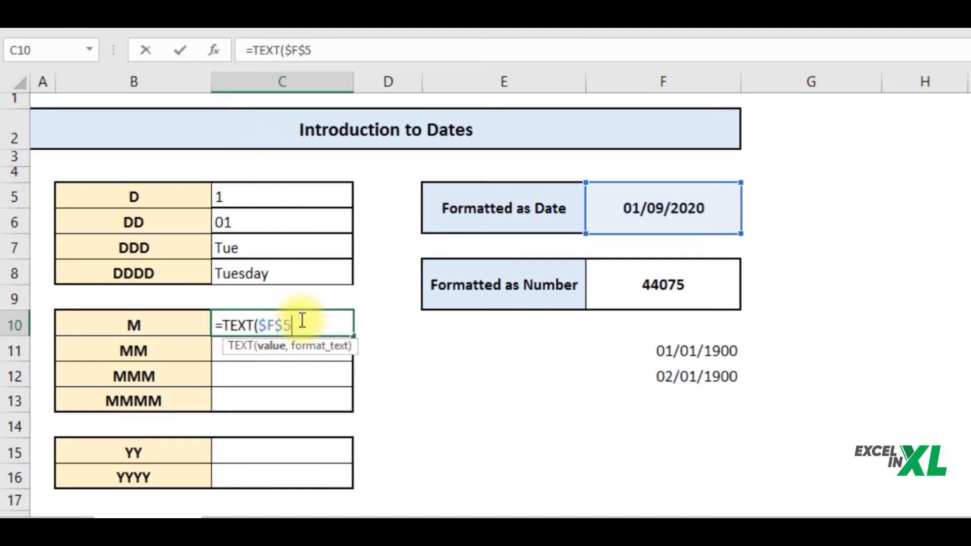
text(,)
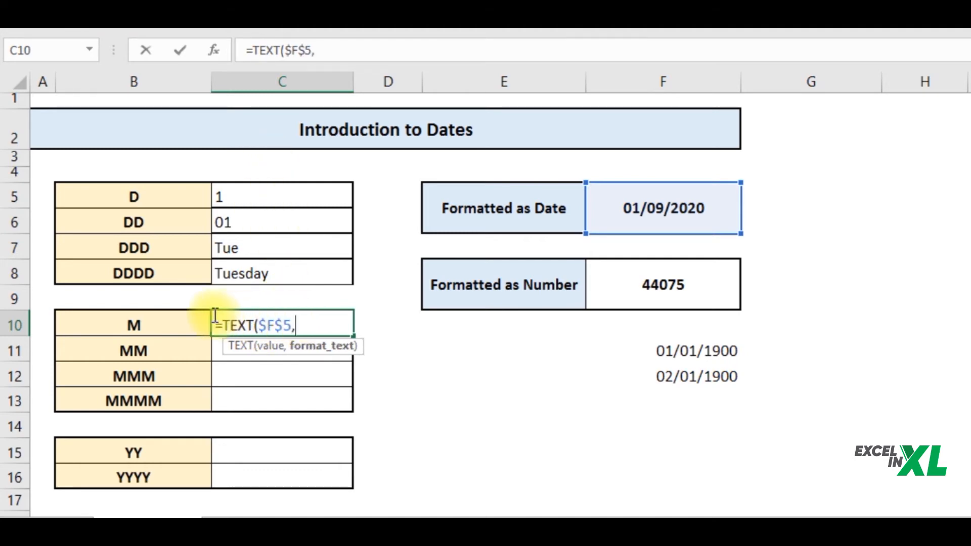
click(154, 319)
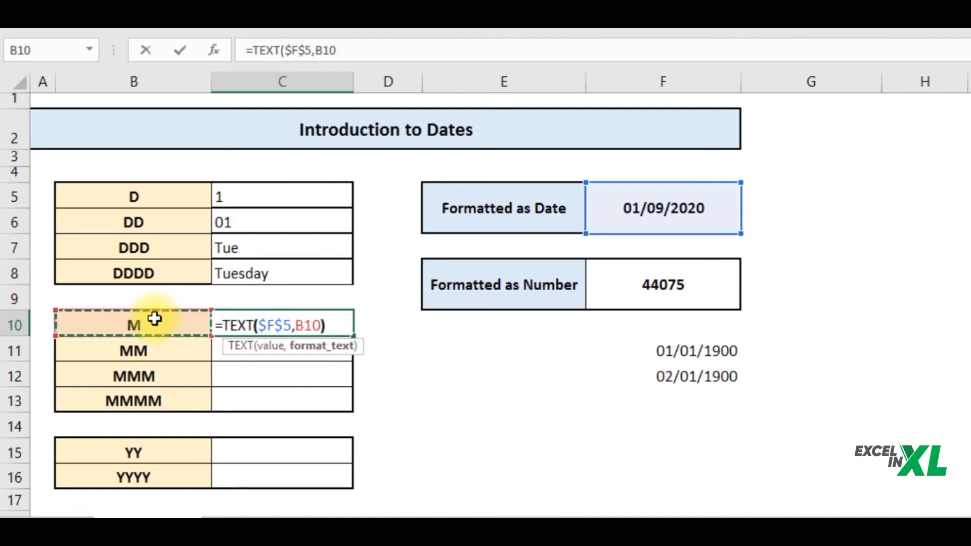
text())
key(Return)
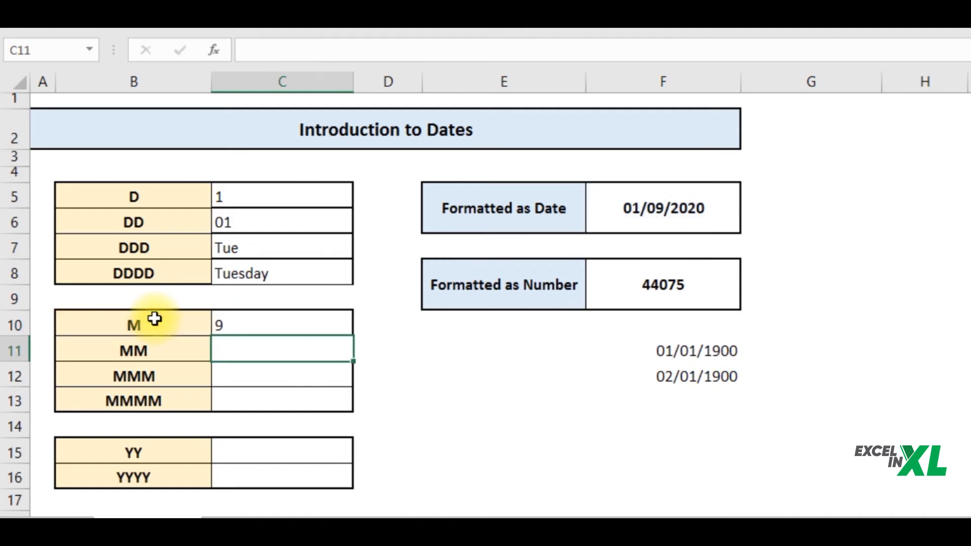
Fill the TEXT formula from C10 down through C13 for the MM, MMM and MMMM formats
click(282, 325)
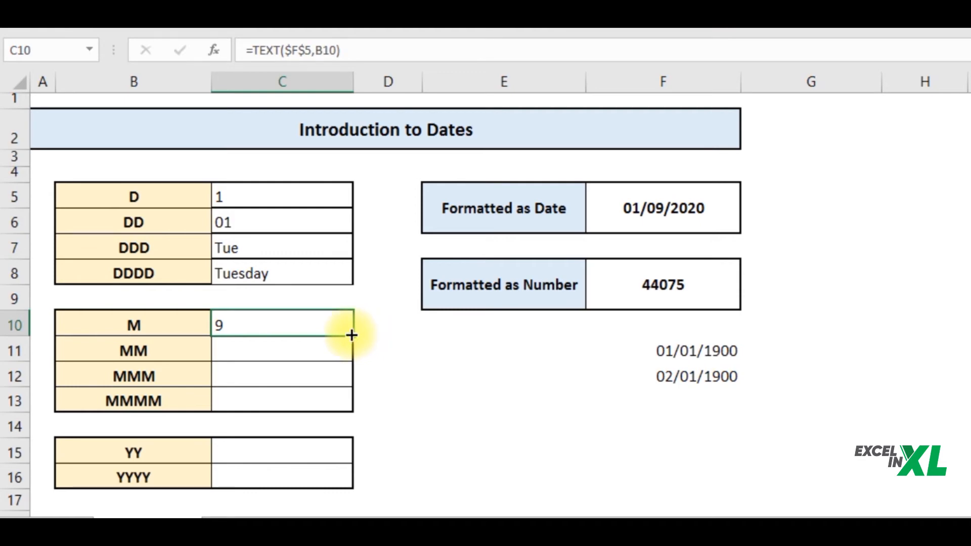
drag(352, 334, 345, 360)
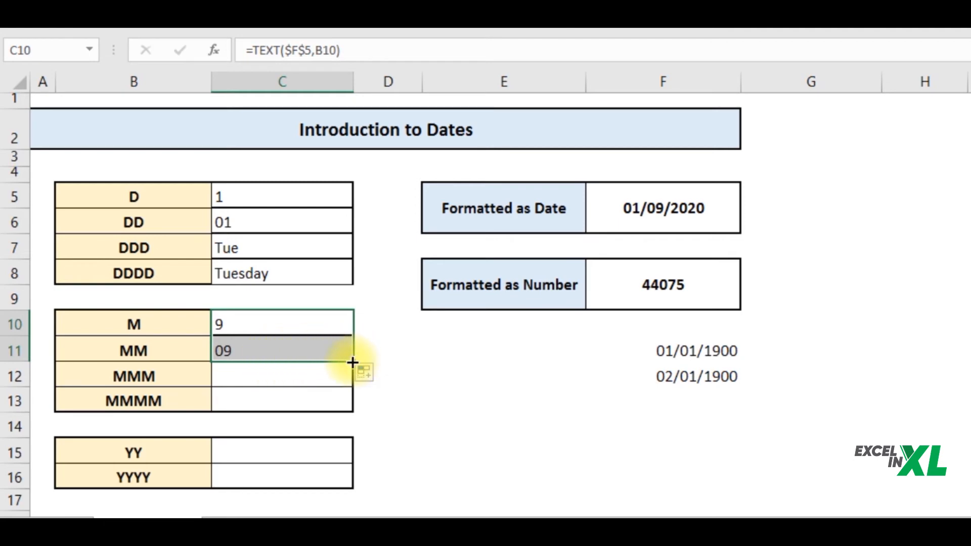
drag(353, 363, 340, 384)
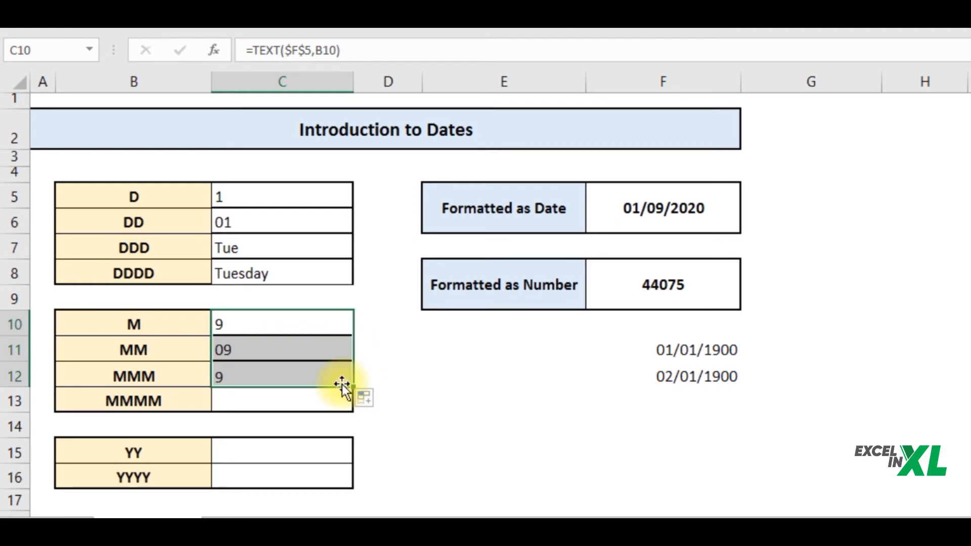
click(311, 377)
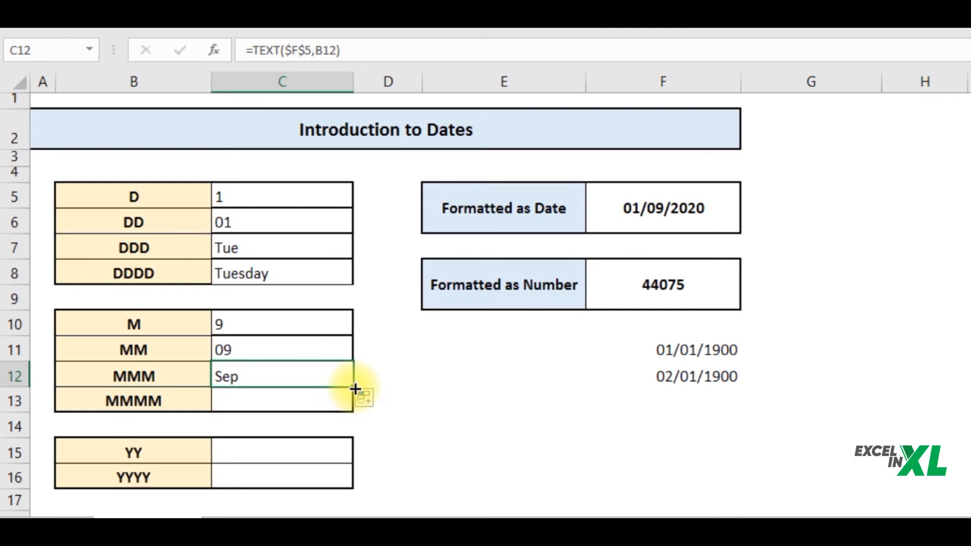
drag(352, 388, 348, 403)
click(327, 400)
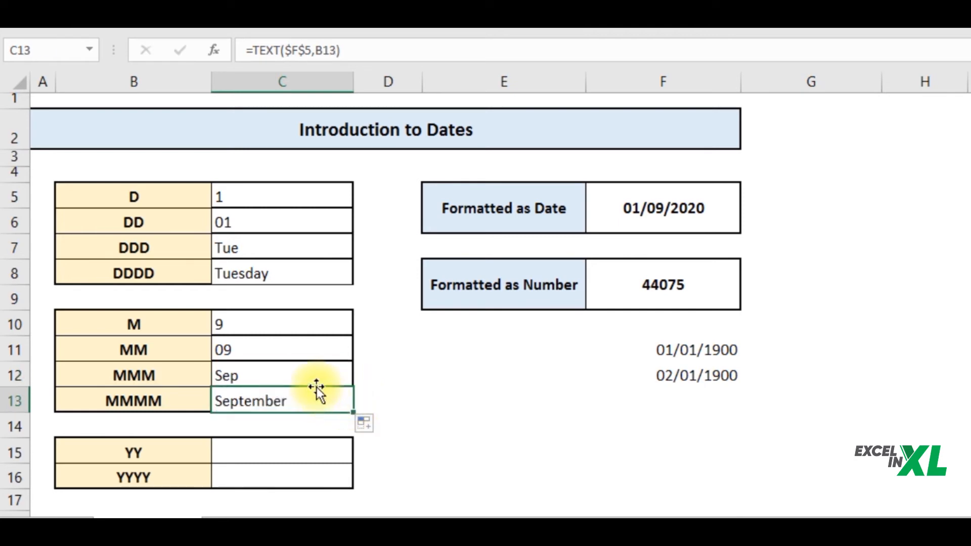
Enter =TEXT($F$5,B15) in cell C15 with an absolute date reference, and fill it down to C16 for the YYYY format
click(324, 450)
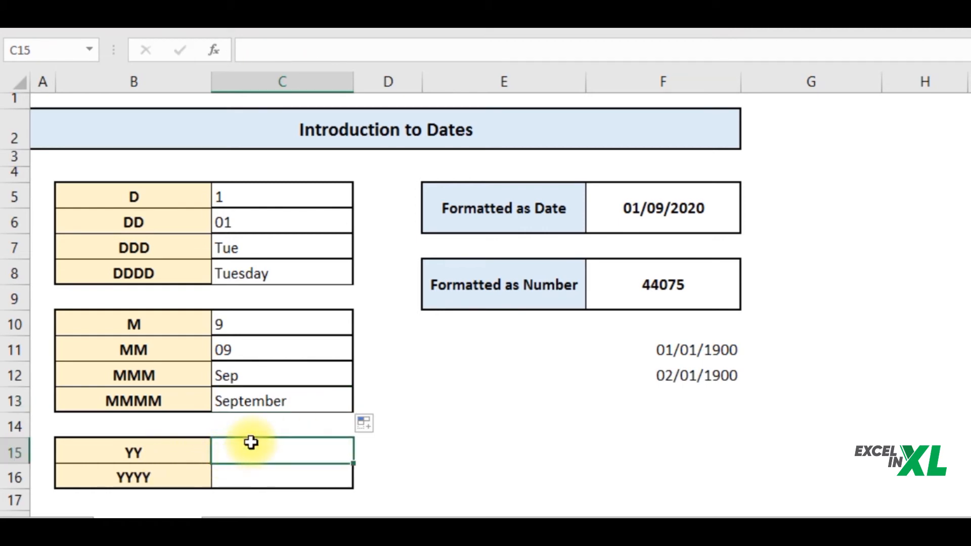
text(=text)
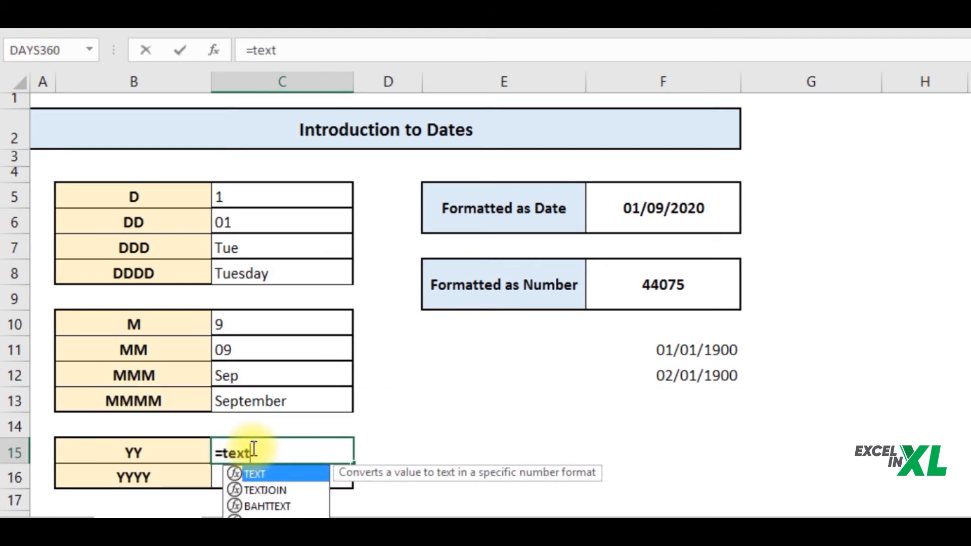
key(Tab)
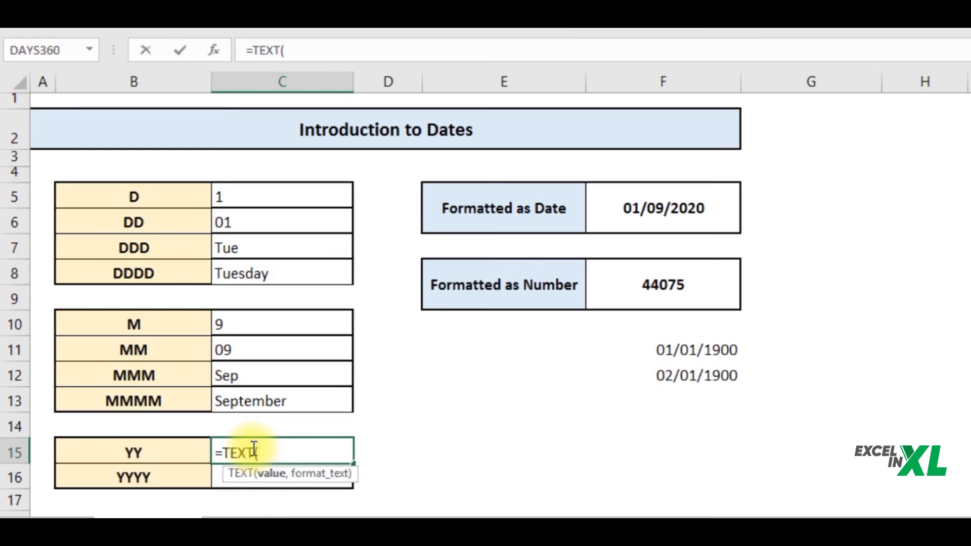
click(661, 208)
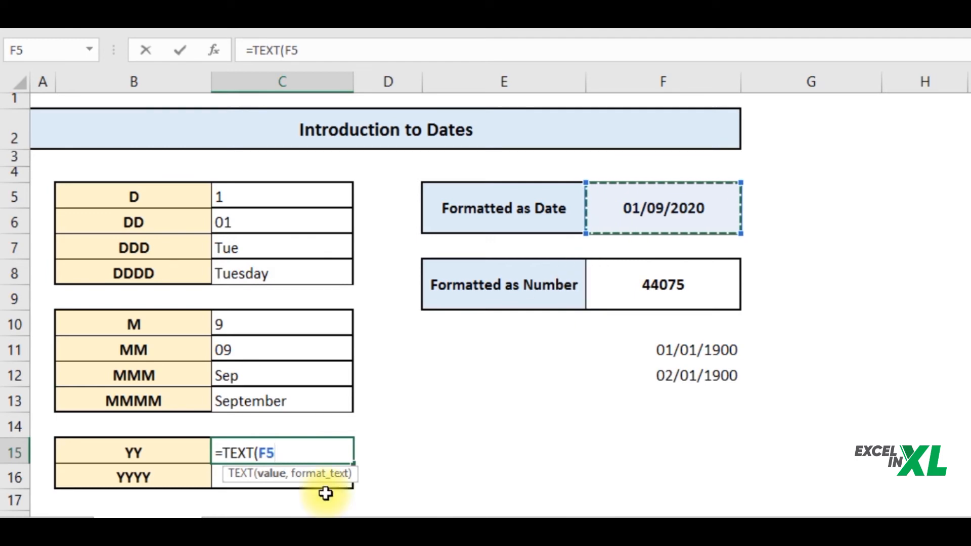
drag(273, 452, 261, 452)
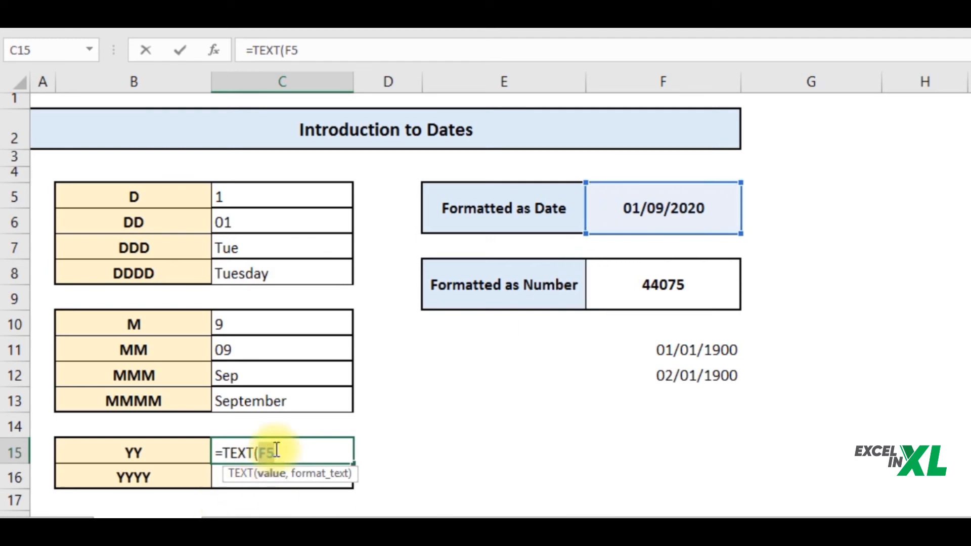
key(F4)
click(292, 452)
text(,)
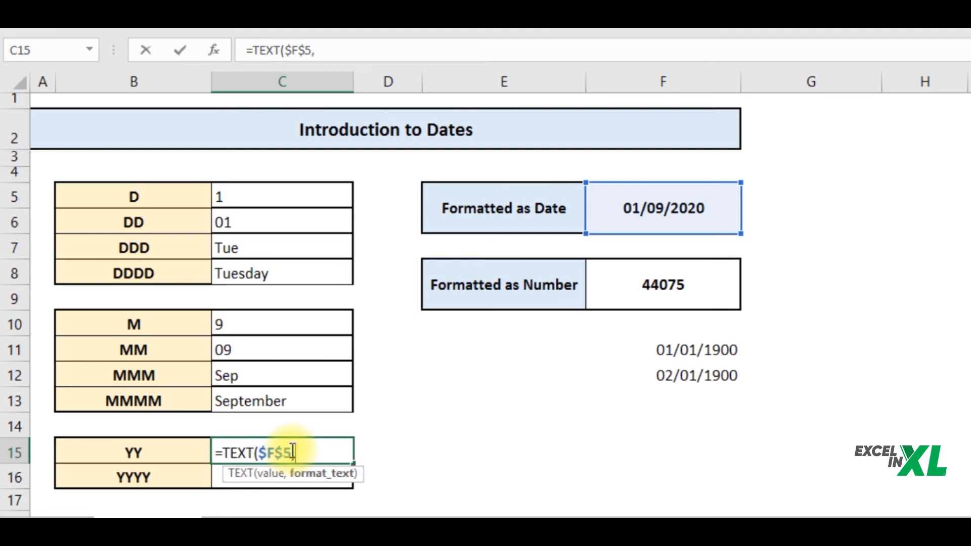
click(141, 458)
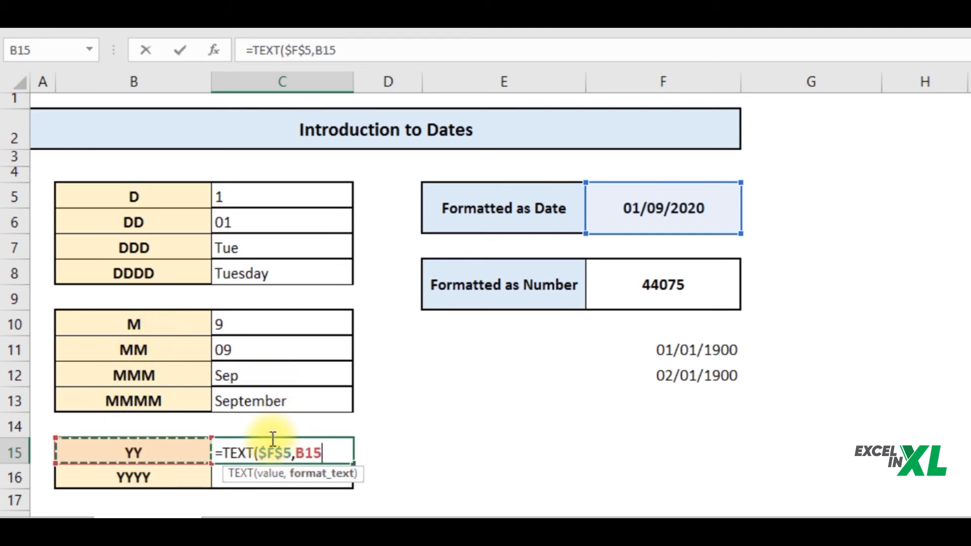
text())
key(Return)
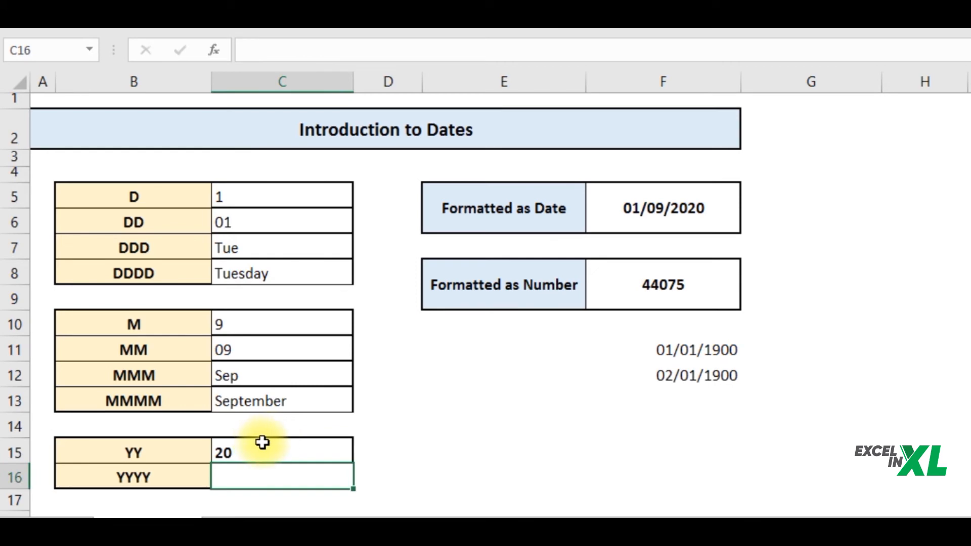
click(271, 439)
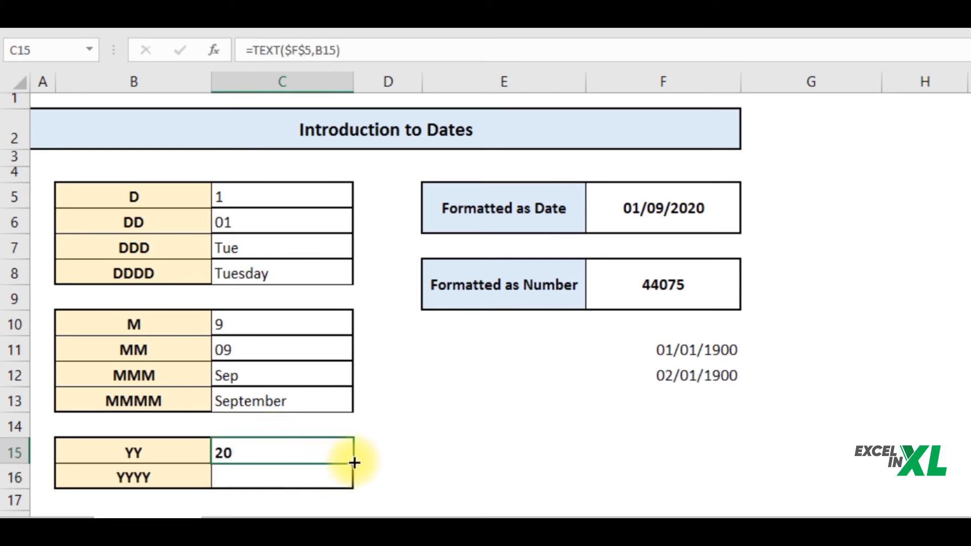
drag(355, 461, 355, 482)
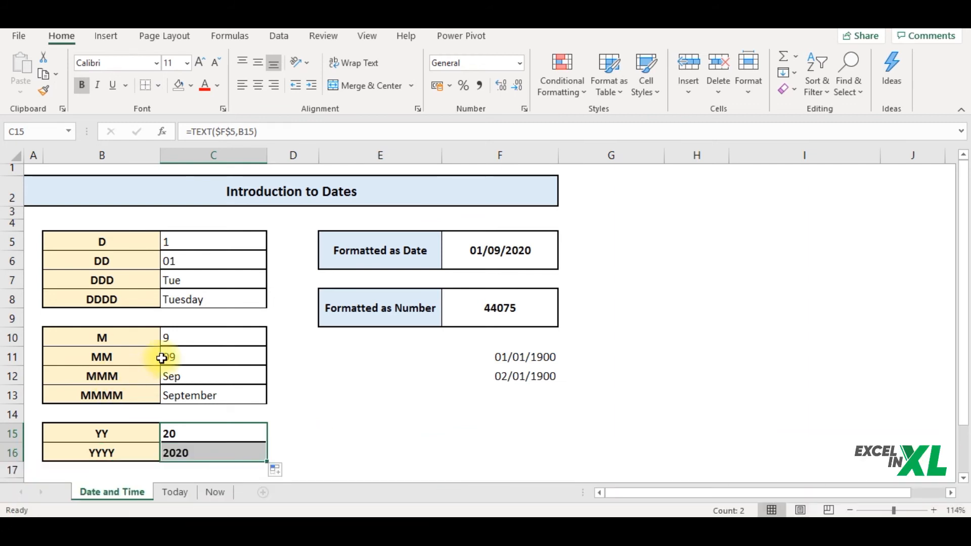
Format the date in cell F5 with the Date type 14/3/12 for the English (United Kingdom) locale
click(507, 249)
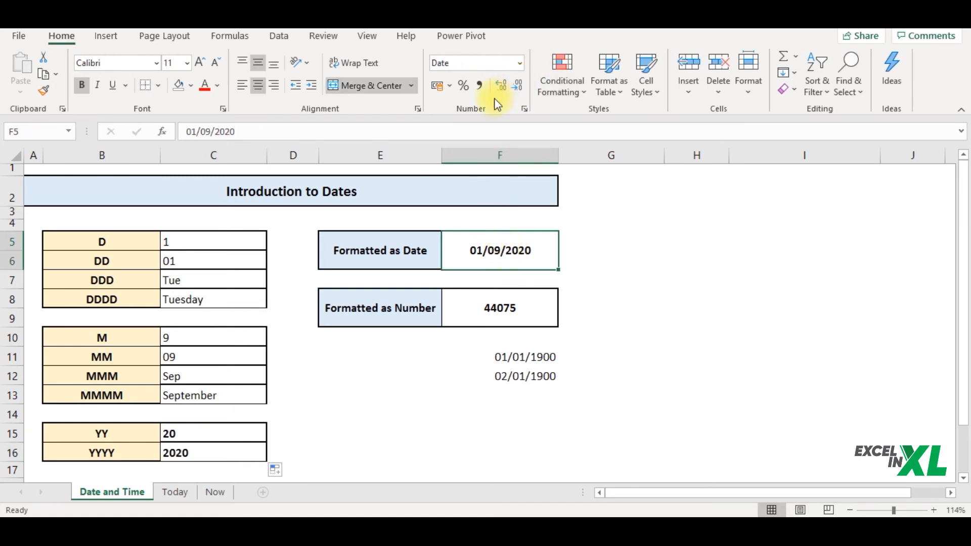
click(522, 61)
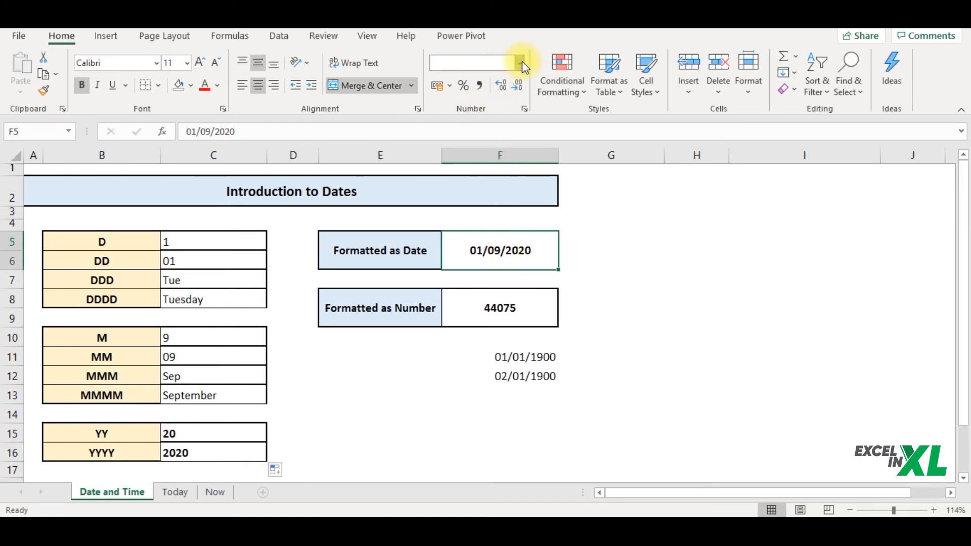
click(544, 392)
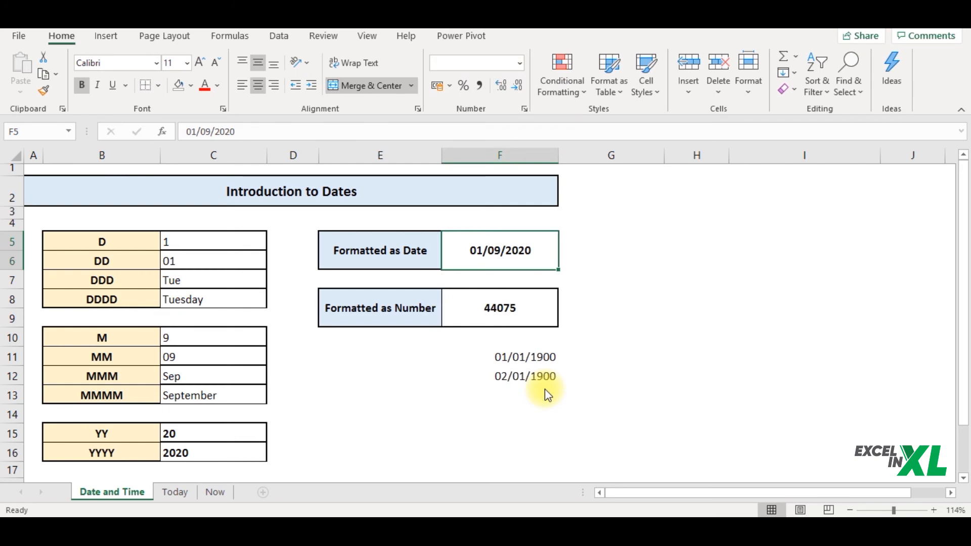
drag(506, 93, 439, 125)
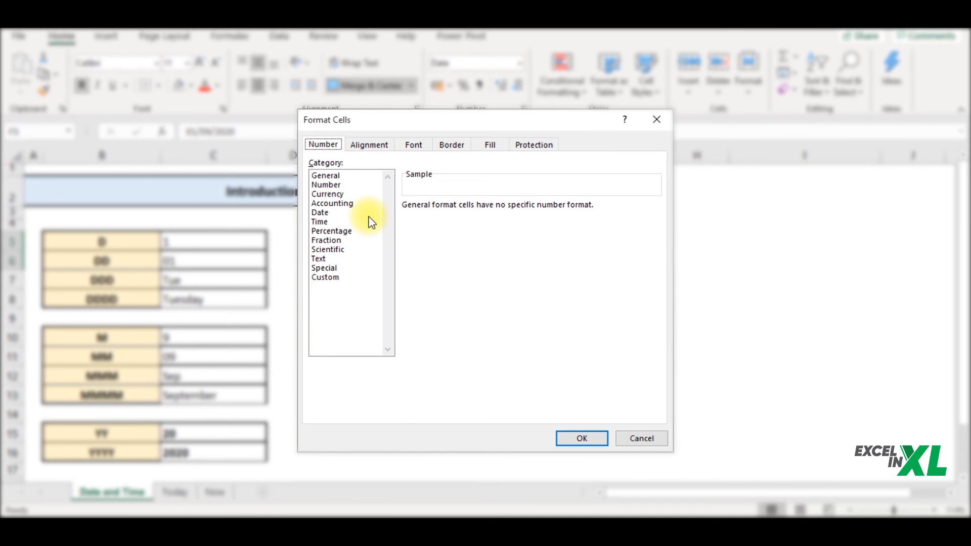
click(335, 212)
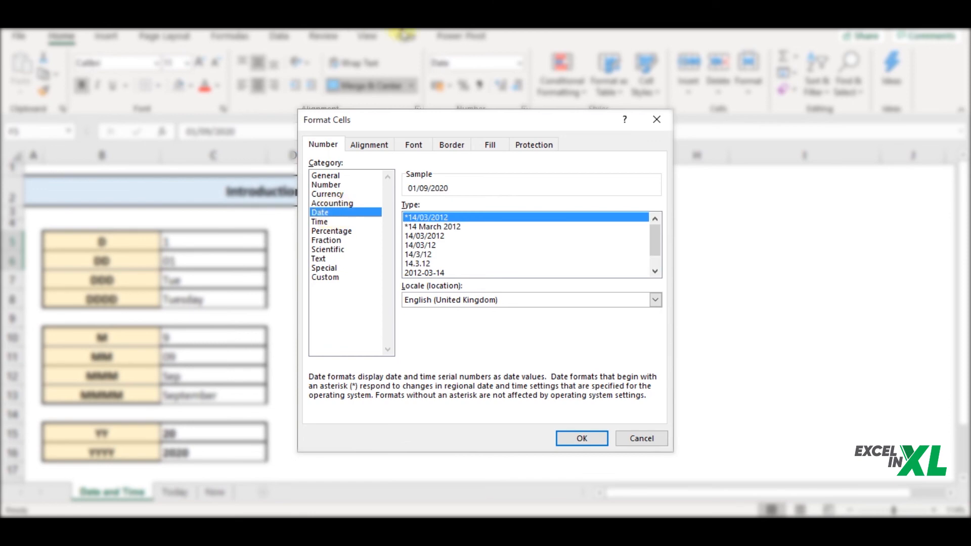
drag(656, 246, 655, 235)
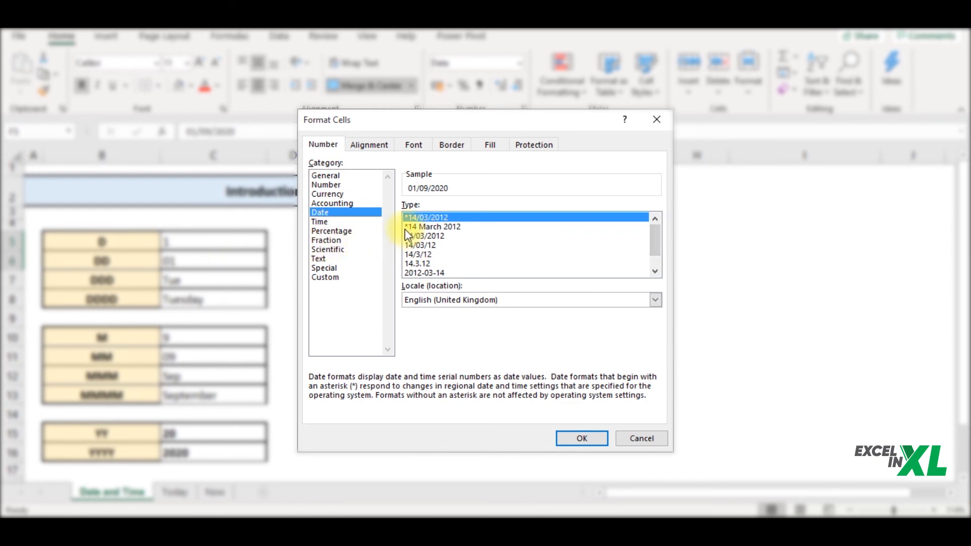
click(416, 255)
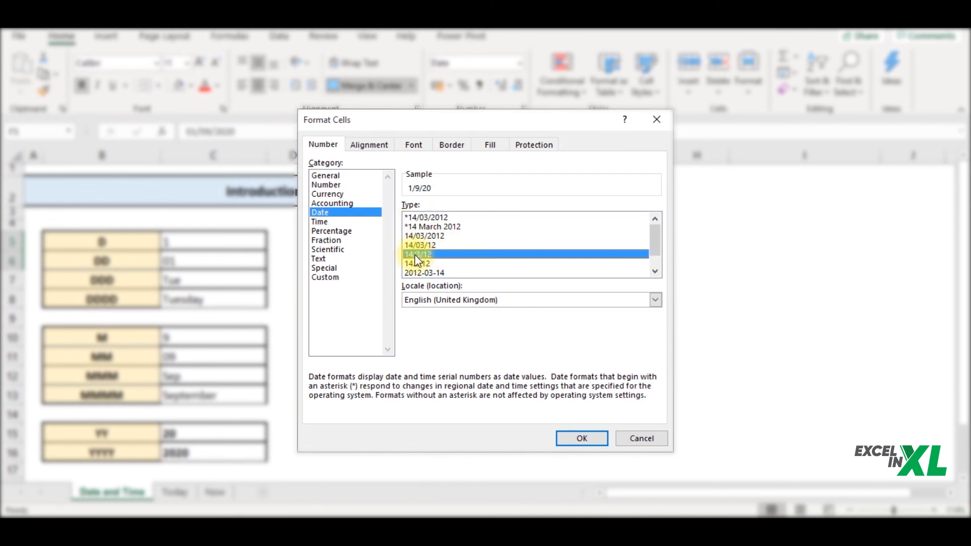
click(571, 439)
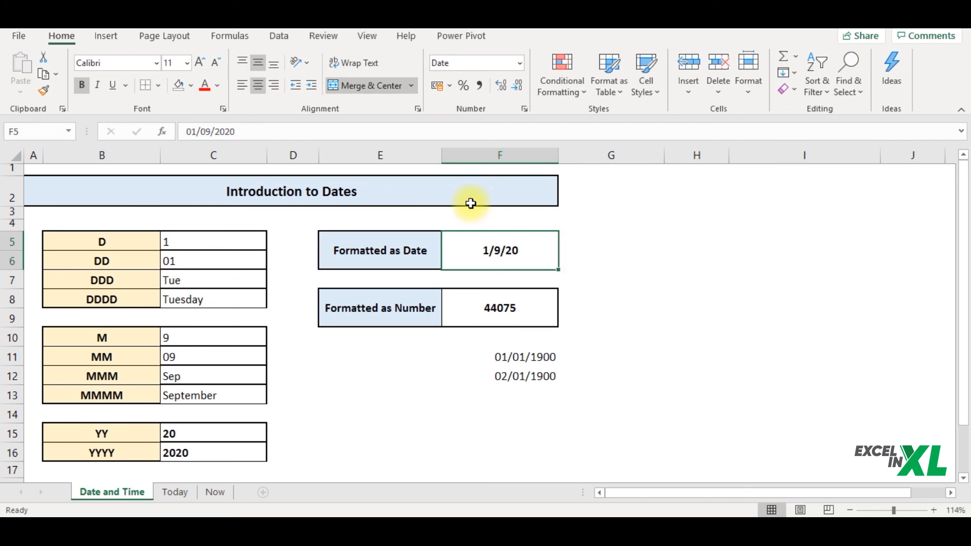
Apply the custom number format dddd dd/mm/yyyy to the date in cell F5
key(ctrl+1)
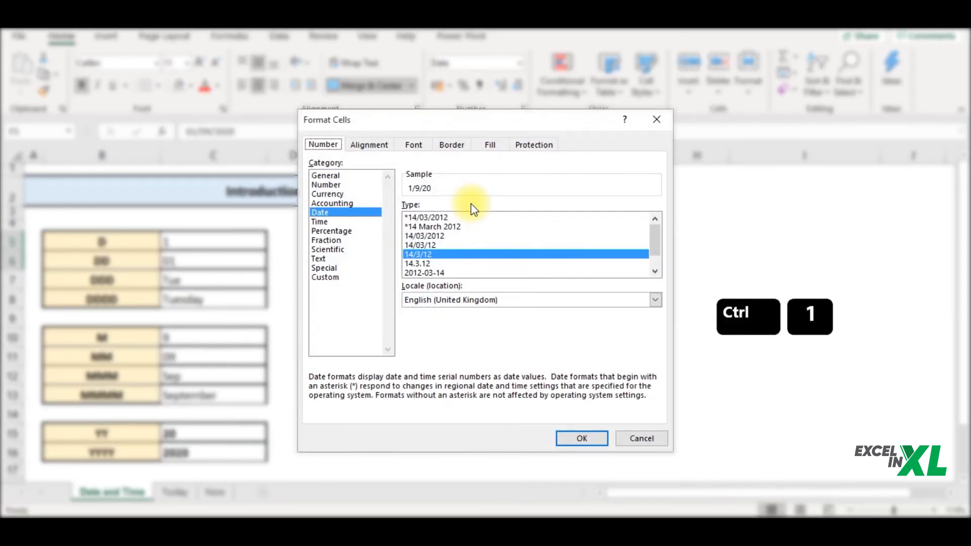
click(353, 281)
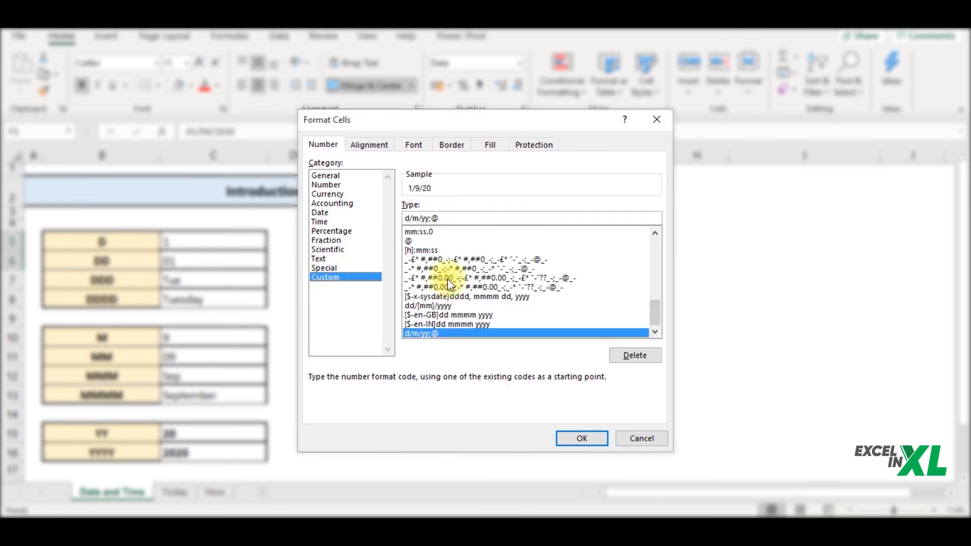
drag(656, 309, 651, 242)
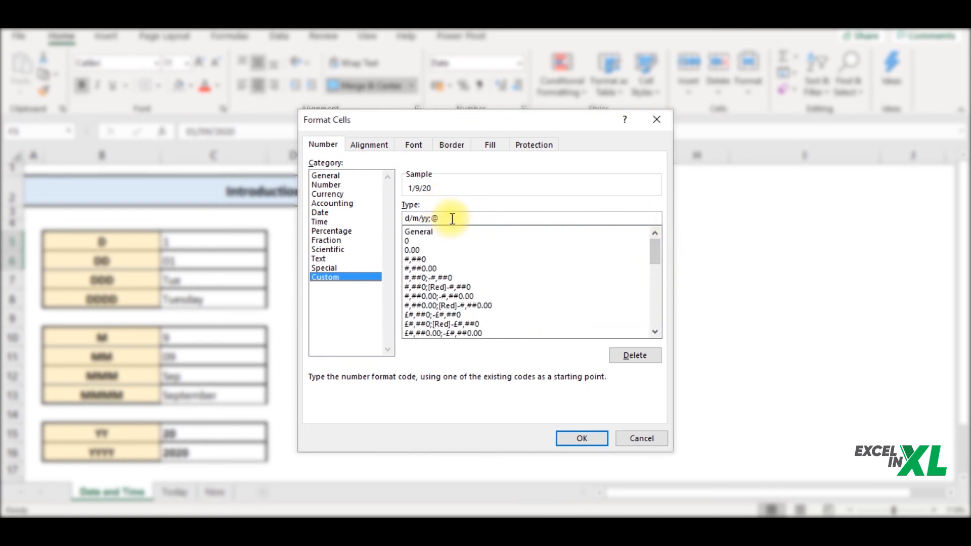
drag(449, 218, 411, 219)
drag(404, 222, 456, 218)
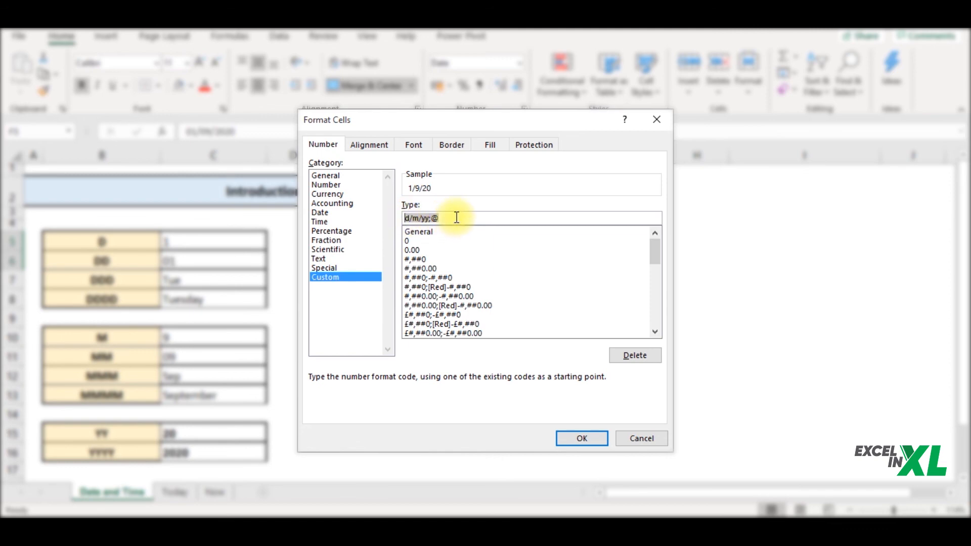
key(BackSpace)
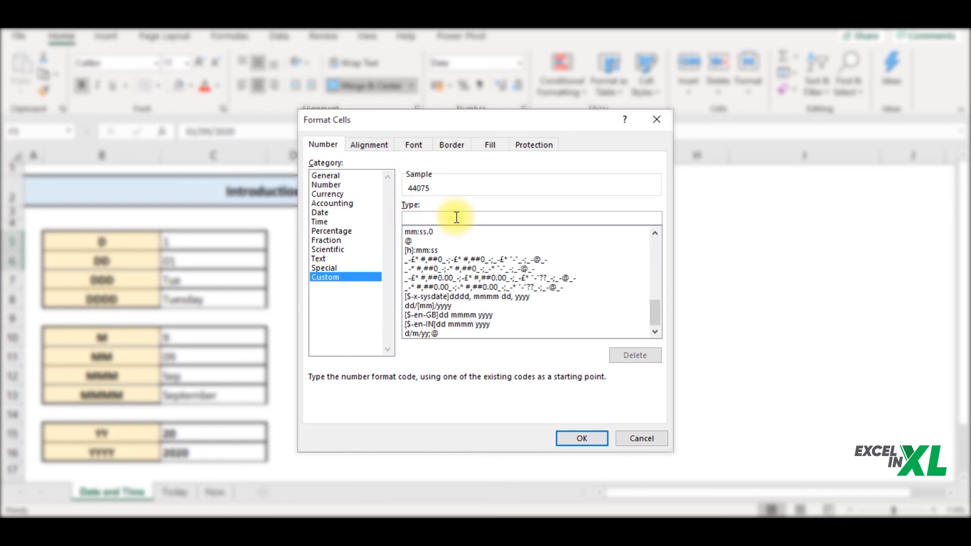
text(dddd dd)
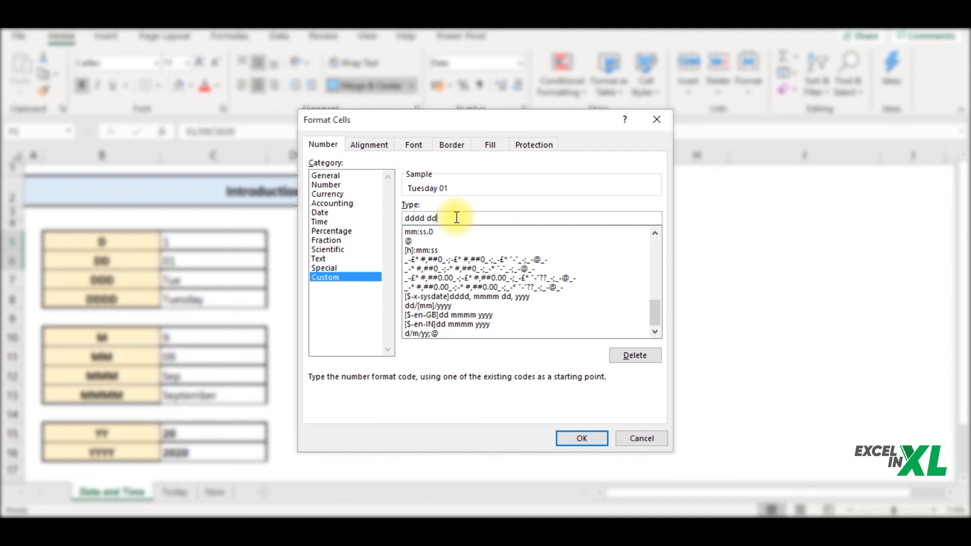
text(/mm/yyyy)
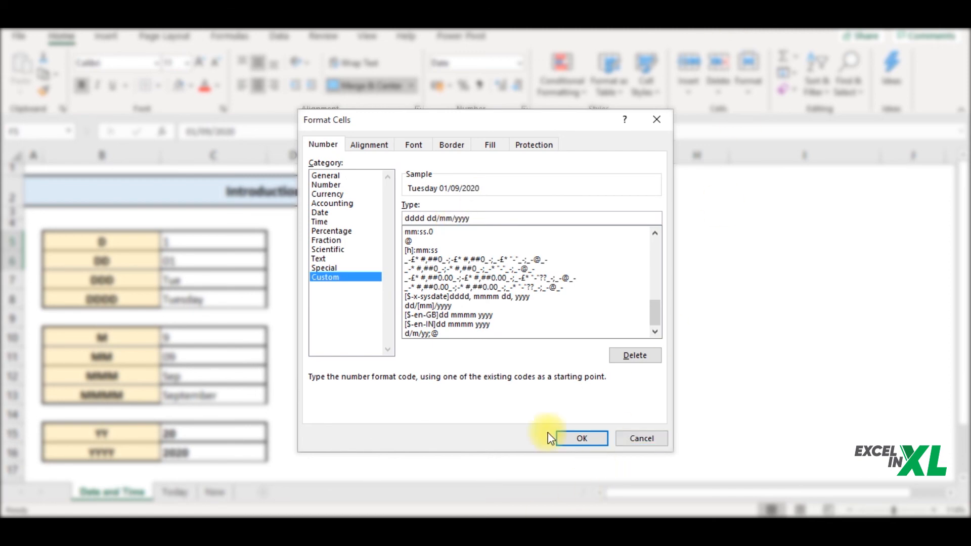
click(567, 441)
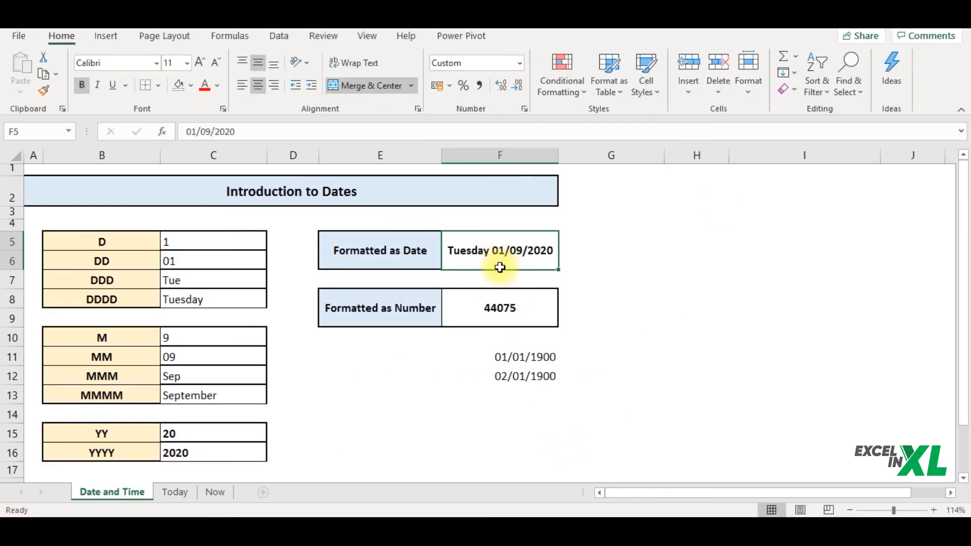